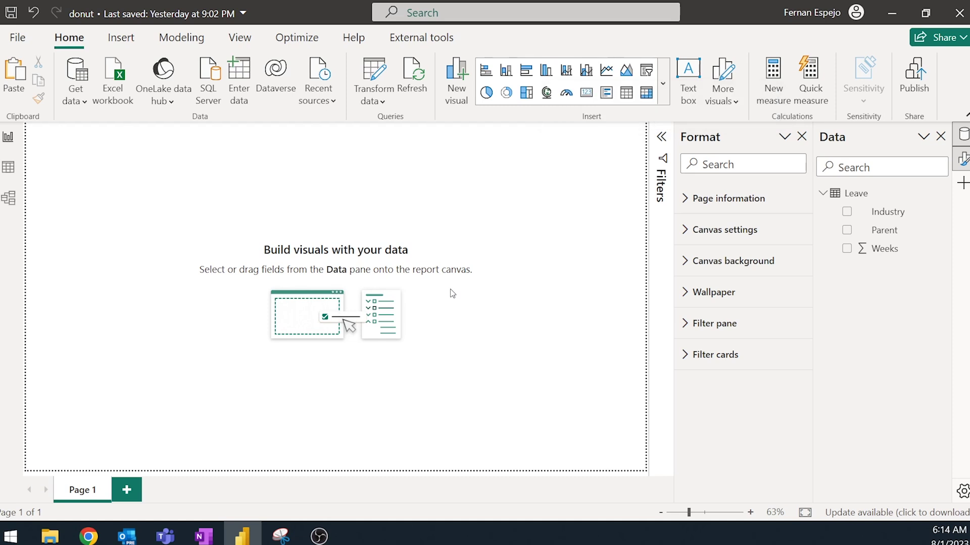
In Table view, inspect the empty Calculations table and the Leave table's six rows
{"action": "left_click", "coordinate": [8, 201]}
{"action": "left_click", "coordinate": [8, 167]}
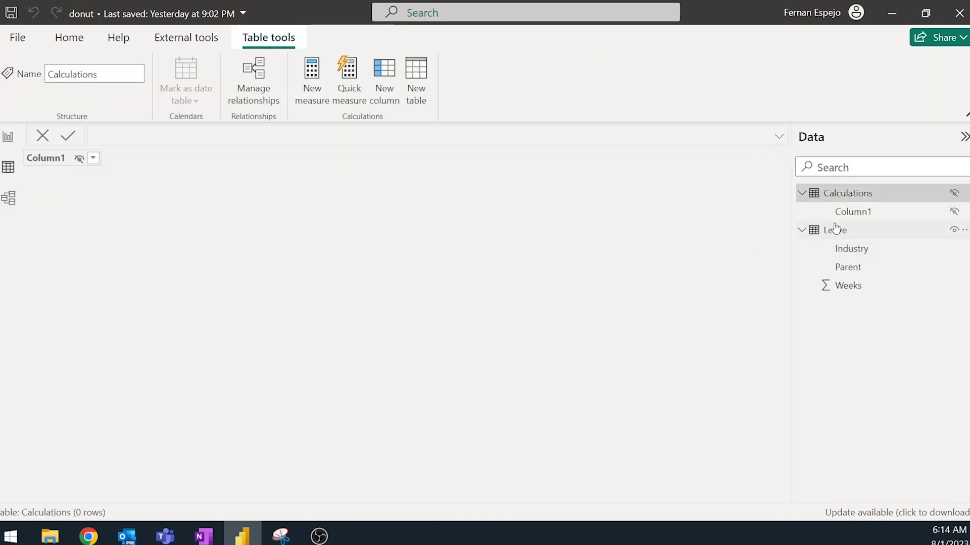
{"action": "left_click", "coordinate": [836, 229]}
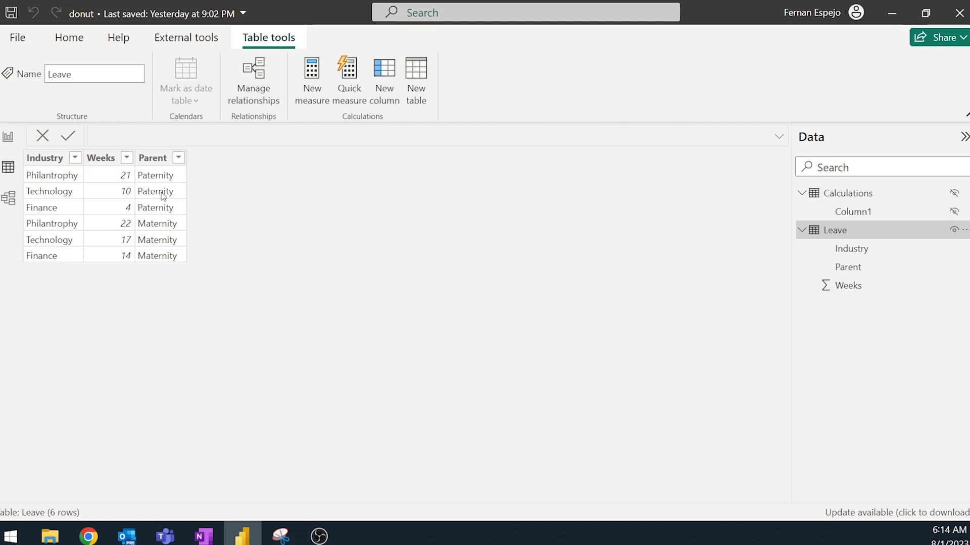
{"action": "left_click", "coordinate": [833, 196]}
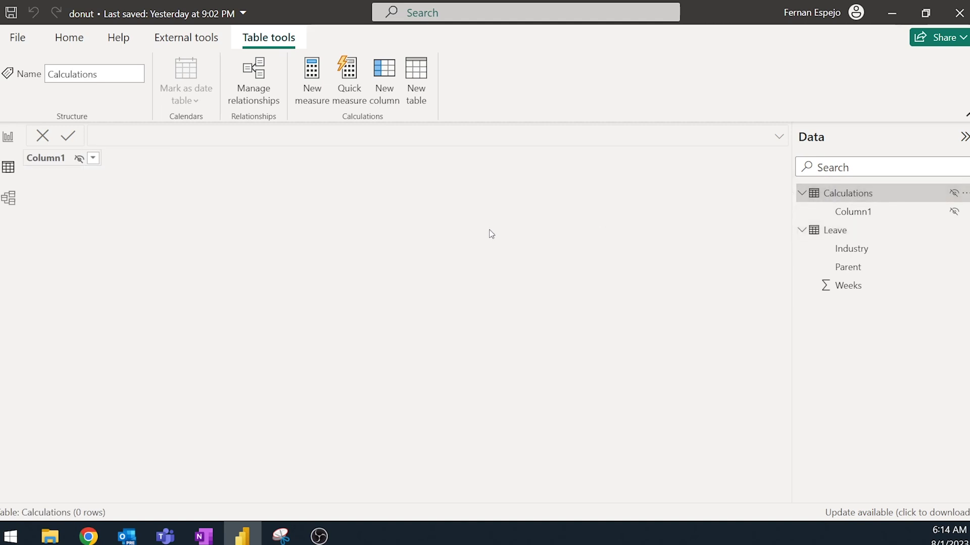
{"action": "left_click", "coordinate": [835, 231]}
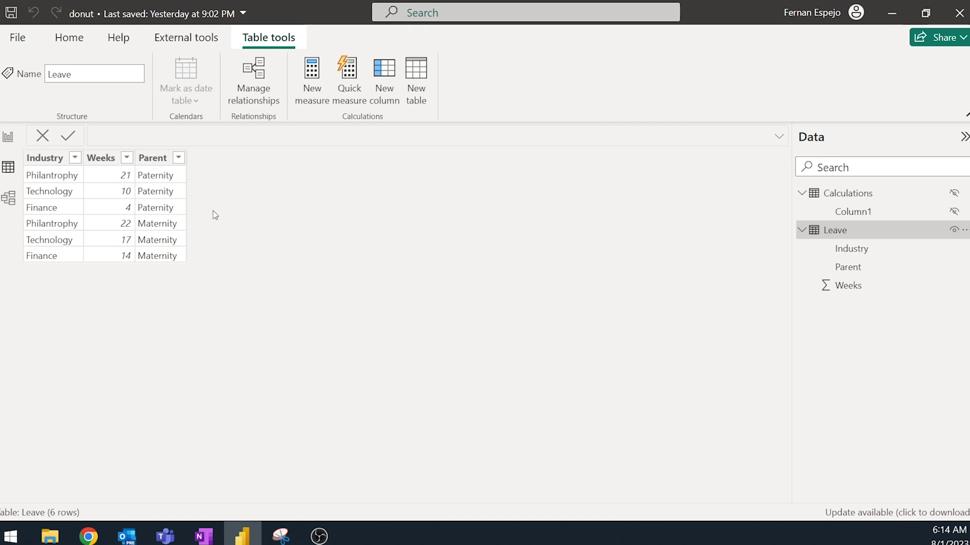
Build a table visual of Industry, Parent and Sum of Weeks on the report canvas
{"action": "left_click", "coordinate": [10, 137]}
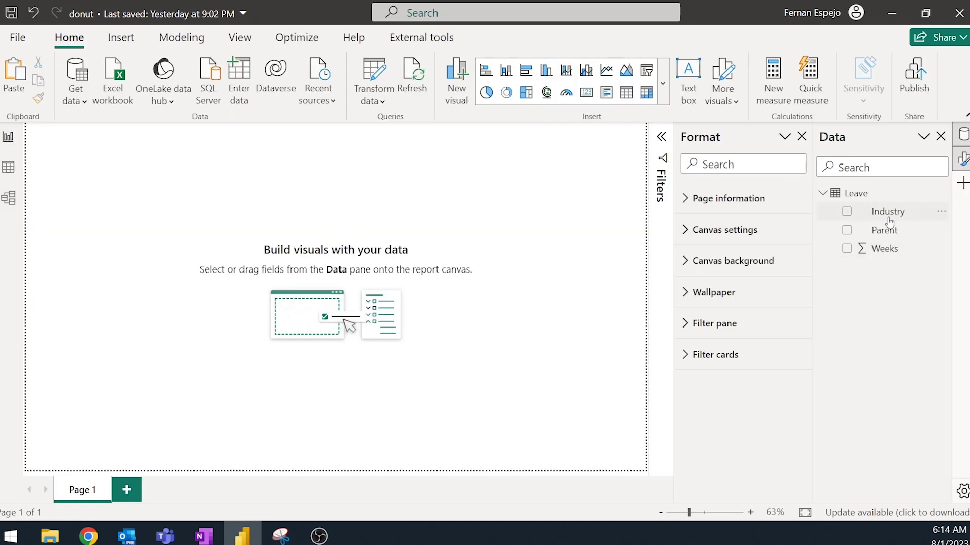
{"action": "left_click", "coordinate": [846, 211]}
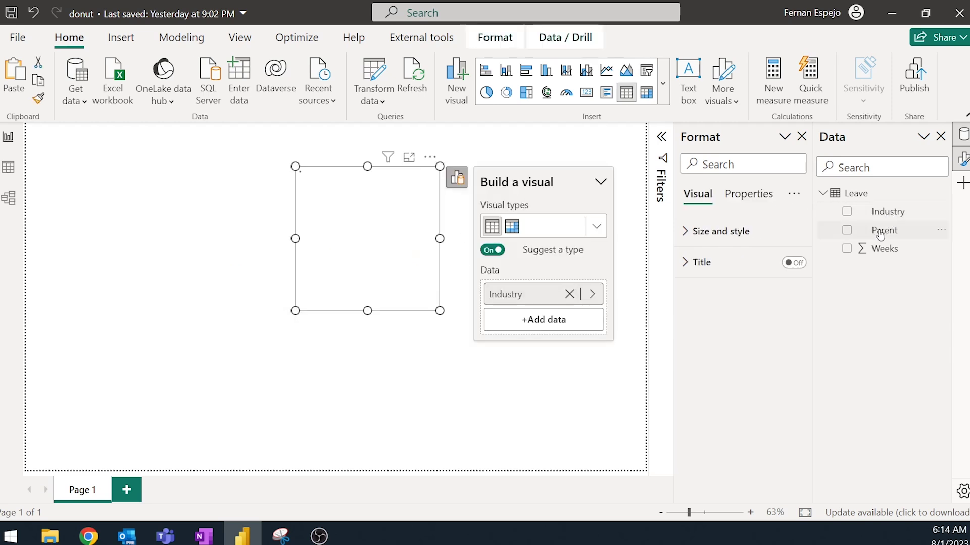
{"action": "left_click", "coordinate": [846, 230]}
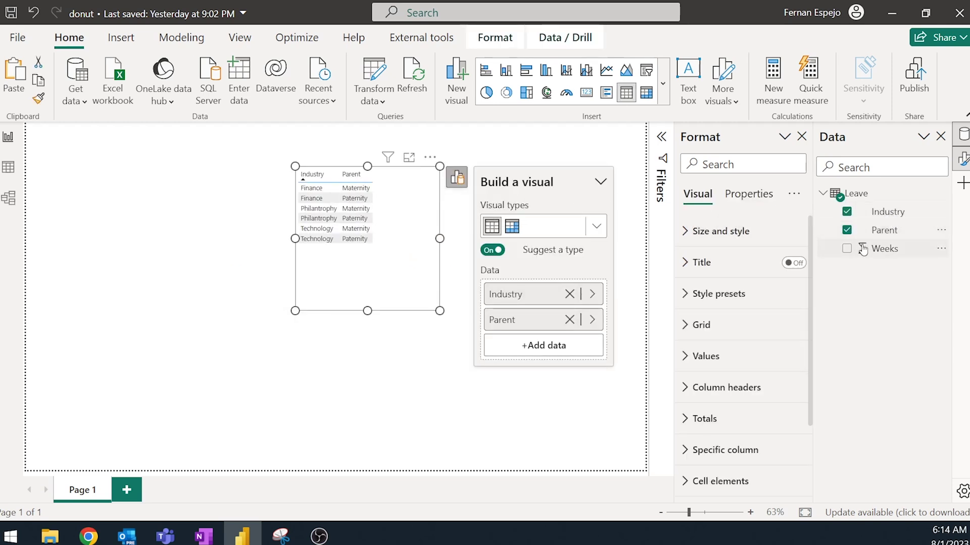
{"action": "left_click_drag", "start_coordinate": [881, 249], "coordinate": [364, 275]}
{"action": "left_click", "coordinate": [596, 226]}
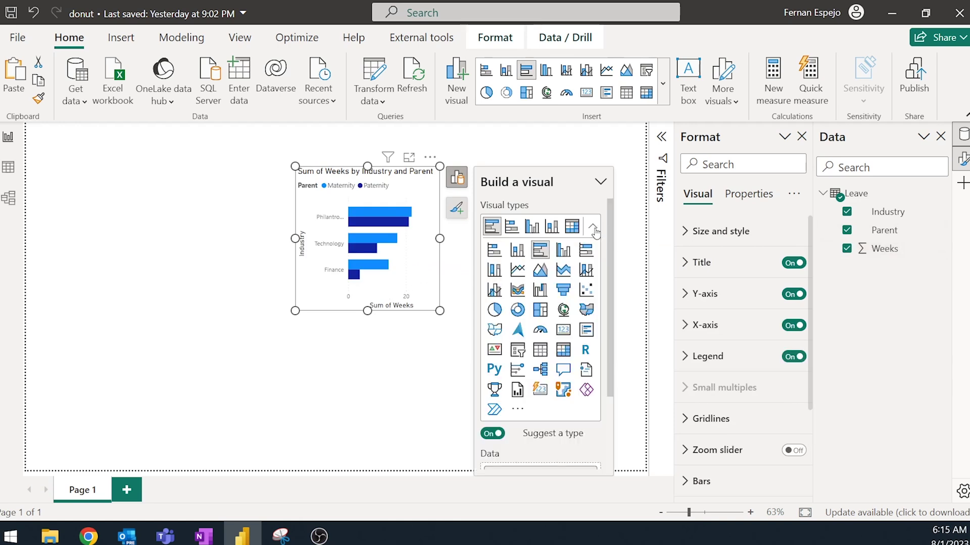
{"action": "left_click", "coordinate": [540, 354]}
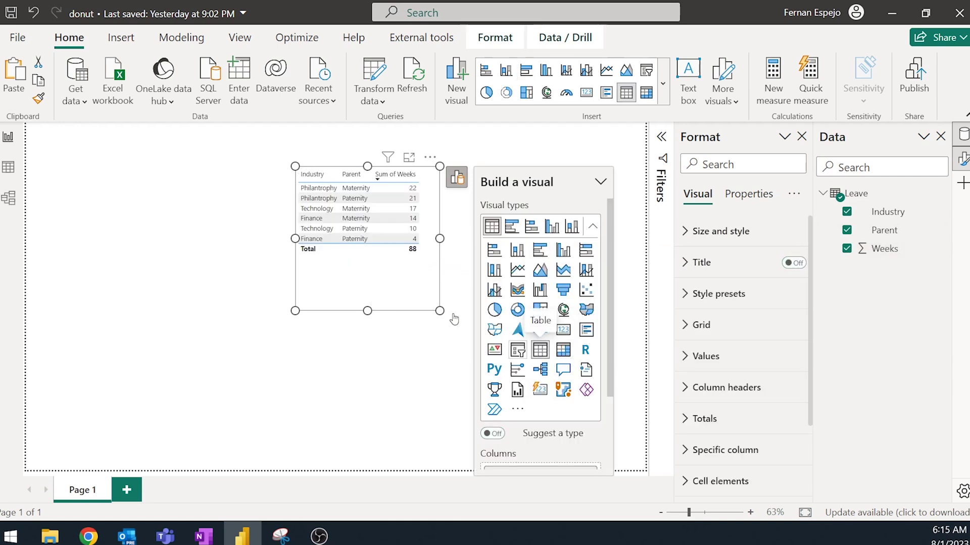
Move the table to the page's left edge, shorten it, and place Parent in a new visual
{"action": "left_click", "coordinate": [342, 325]}
{"action": "left_click_drag", "start_coordinate": [330, 290], "coordinate": [65, 306]}
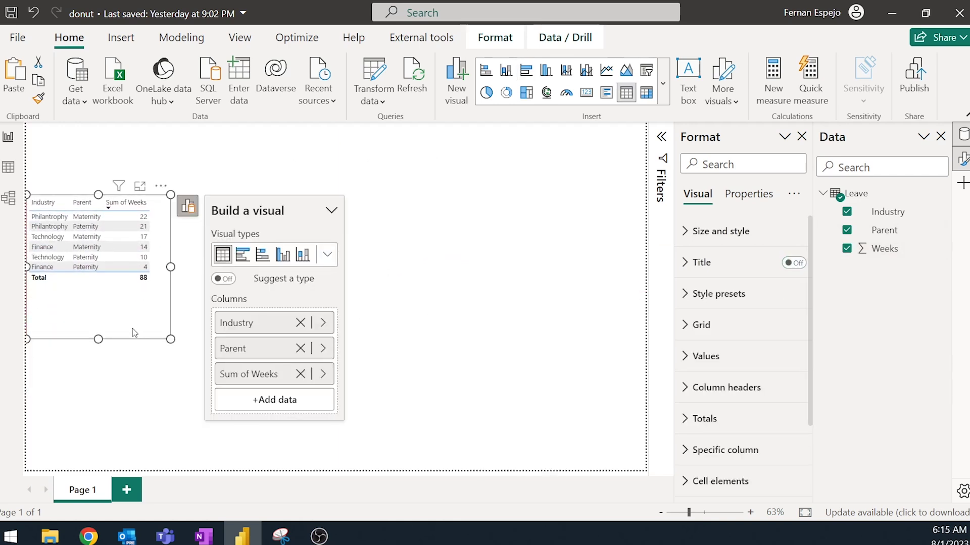
{"action": "left_click_drag", "start_coordinate": [99, 339], "coordinate": [102, 302]}
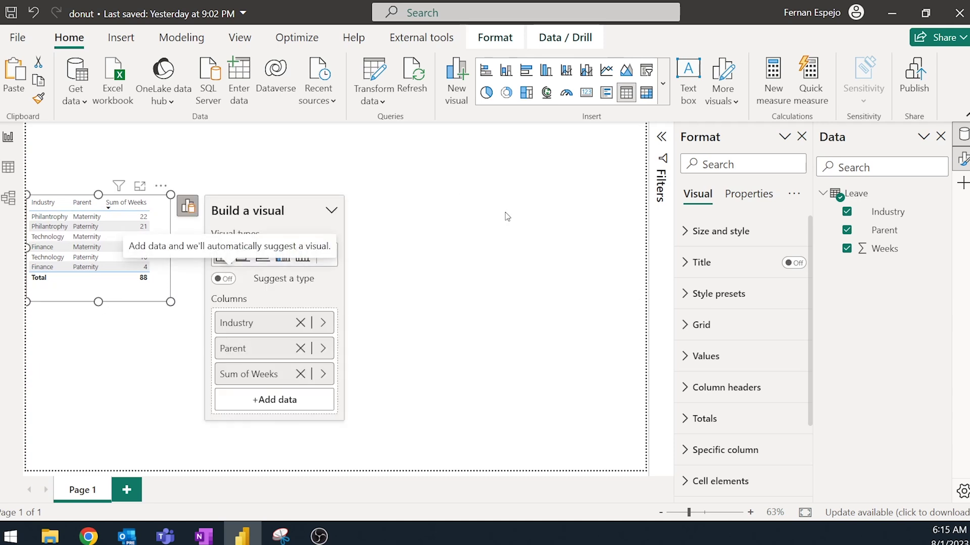
{"action": "left_click", "coordinate": [105, 314]}
{"action": "left_click_drag", "start_coordinate": [881, 230], "coordinate": [436, 199]}
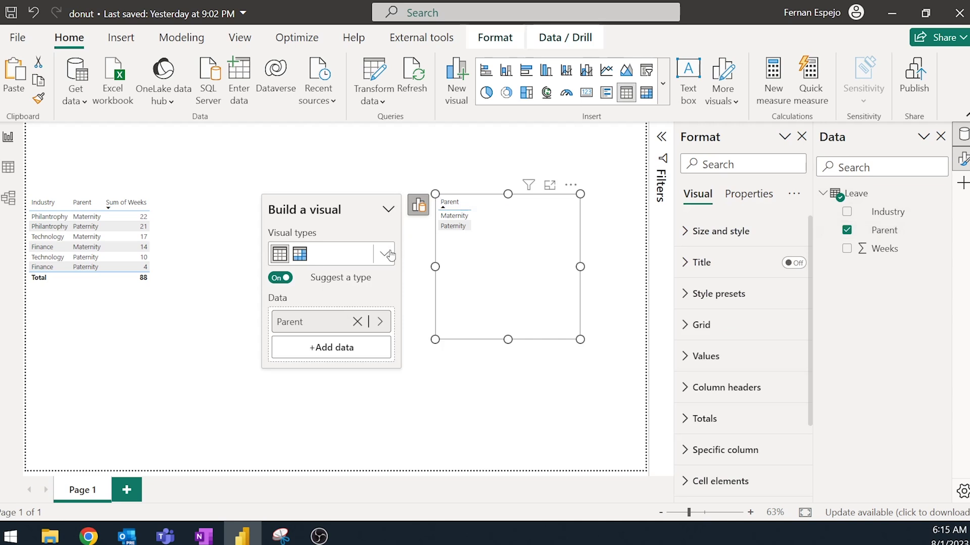
{"action": "left_click", "coordinate": [384, 254]}
Convert the Parent visual to a slicer with Tile style and shrink it to fit
{"action": "left_click", "coordinate": [306, 379]}
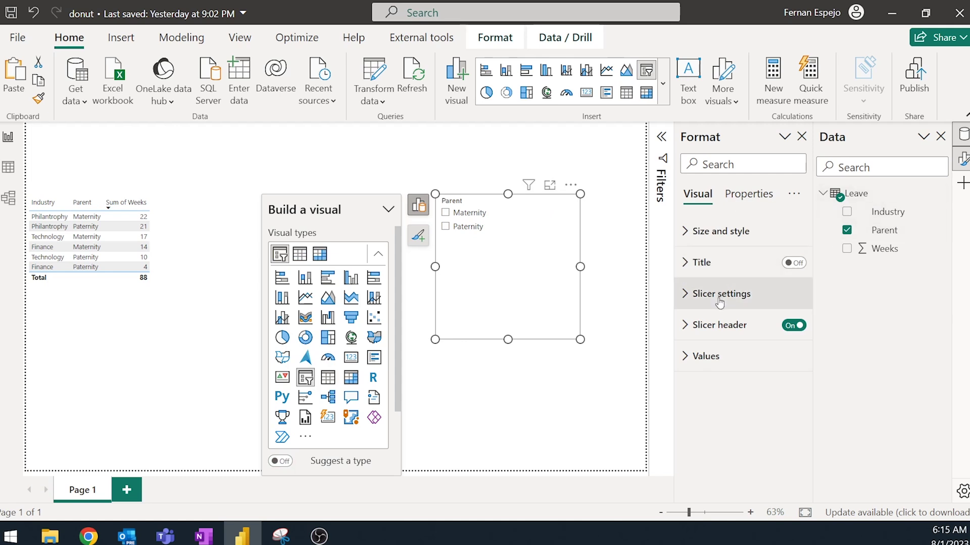
{"action": "left_click", "coordinate": [720, 298]}
{"action": "left_click", "coordinate": [730, 368]}
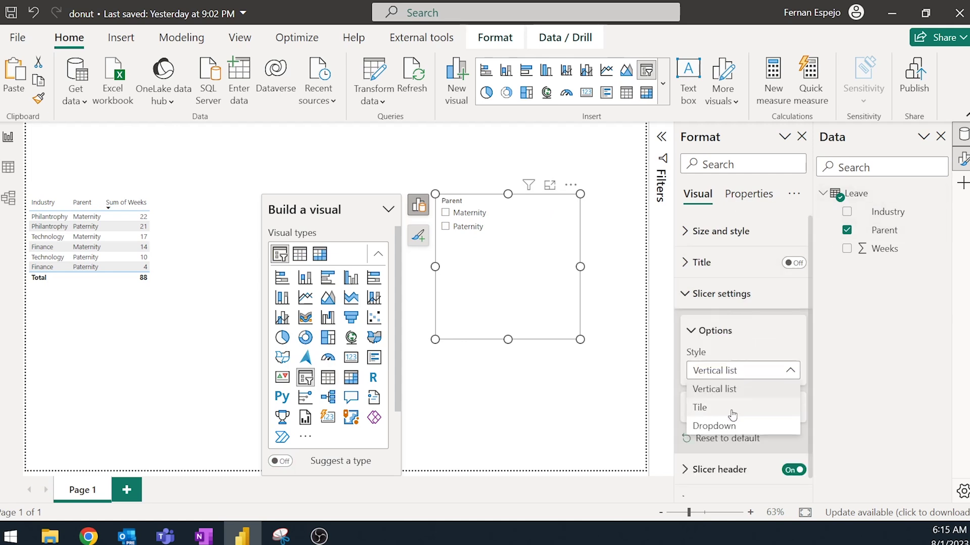
{"action": "left_click", "coordinate": [732, 414]}
{"action": "left_click_drag", "start_coordinate": [507, 340], "coordinate": [504, 244]}
{"action": "scroll", "coordinate": [774, 340], "scroll_direction": "down", "scroll_amount": 1}
Select the Maternity tile, then move the slicer near the page top and shorten it
{"action": "left_click", "coordinate": [477, 250]}
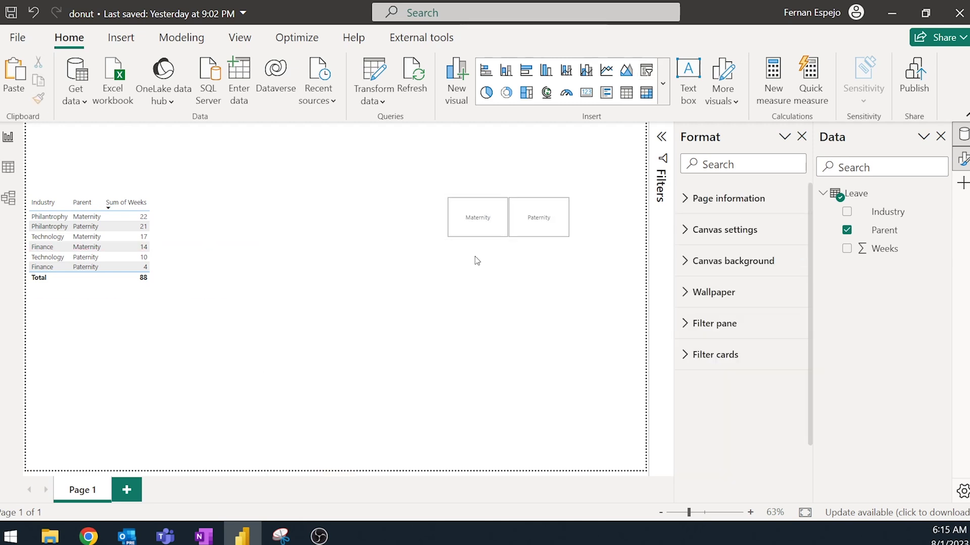
{"action": "left_click", "coordinate": [476, 231]}
{"action": "left_click", "coordinate": [537, 228]}
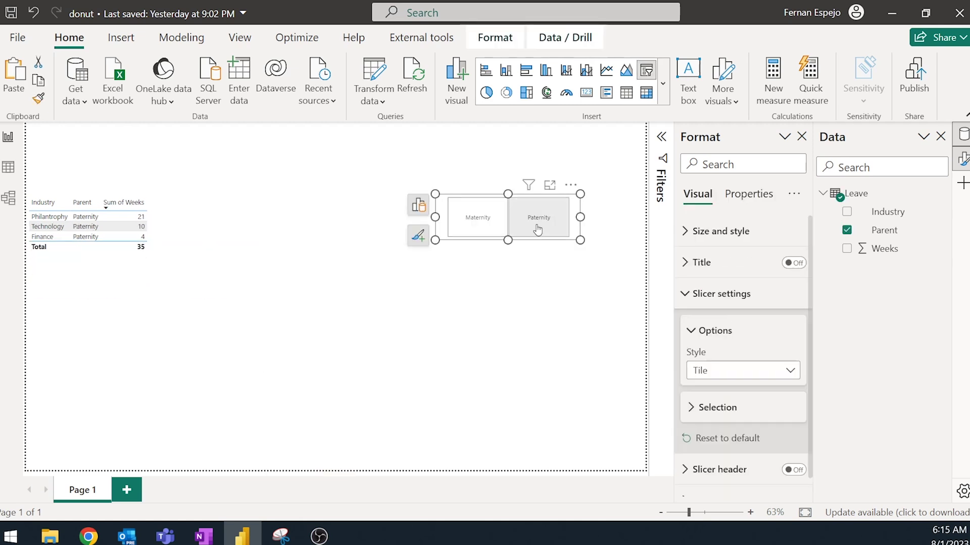
{"action": "left_click", "coordinate": [477, 222]}
{"action": "left_click_drag", "start_coordinate": [464, 195], "coordinate": [450, 141]}
{"action": "left_click_drag", "start_coordinate": [493, 182], "coordinate": [493, 162]}
Show hidden tables and fields in the Data pane via View hidden
{"action": "left_click", "coordinate": [493, 220]}
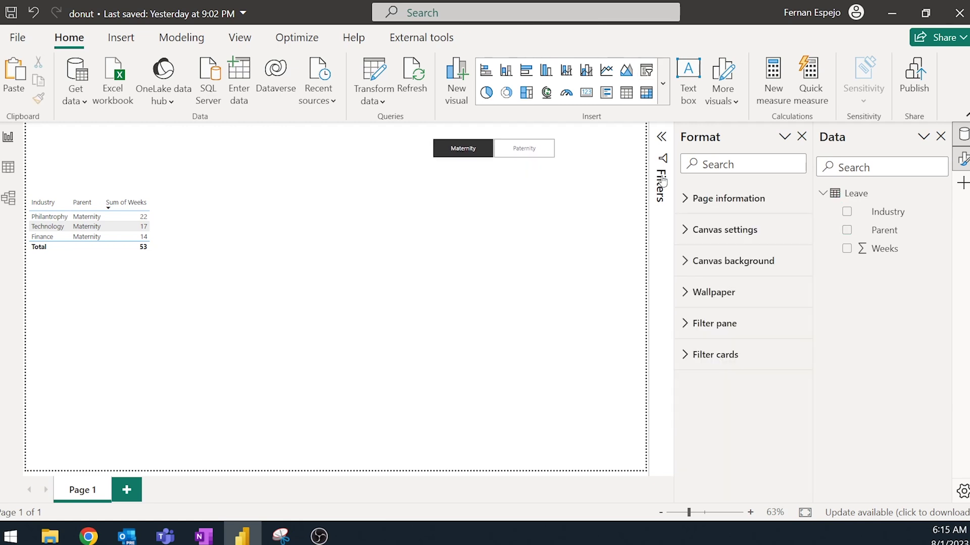
{"action": "right_click", "coordinate": [867, 318]}
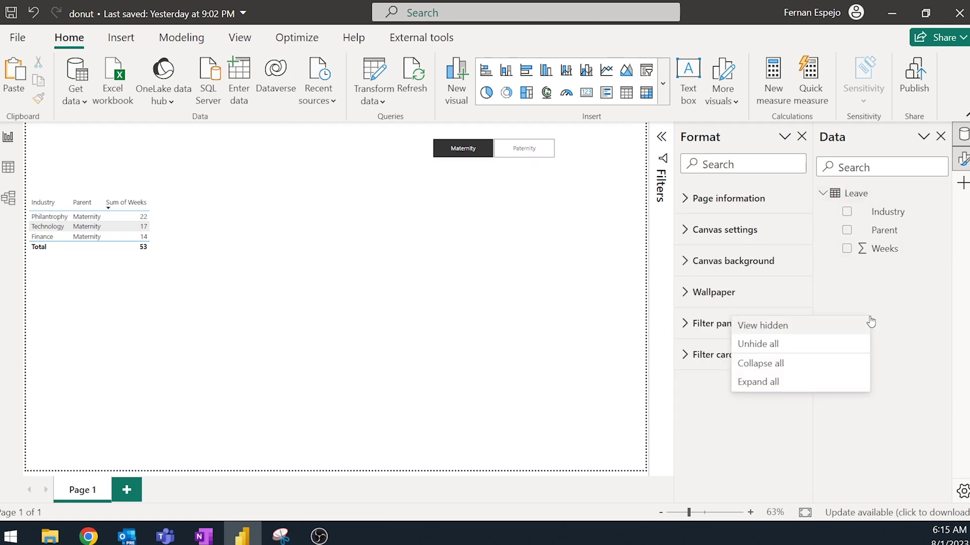
{"action": "left_click", "coordinate": [825, 332]}
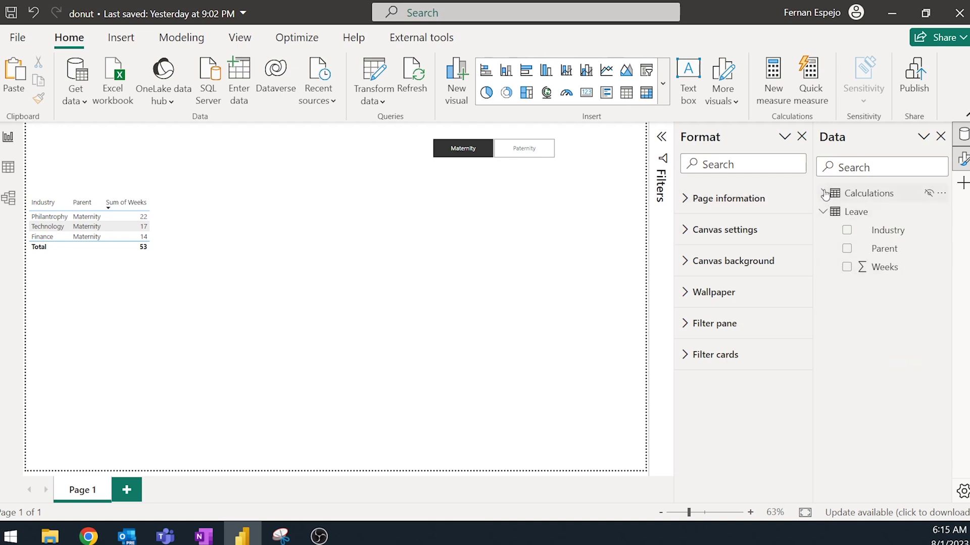
Start a new measure in the Calculations table beginning with 'Target'
{"action": "right_click", "coordinate": [852, 196]}
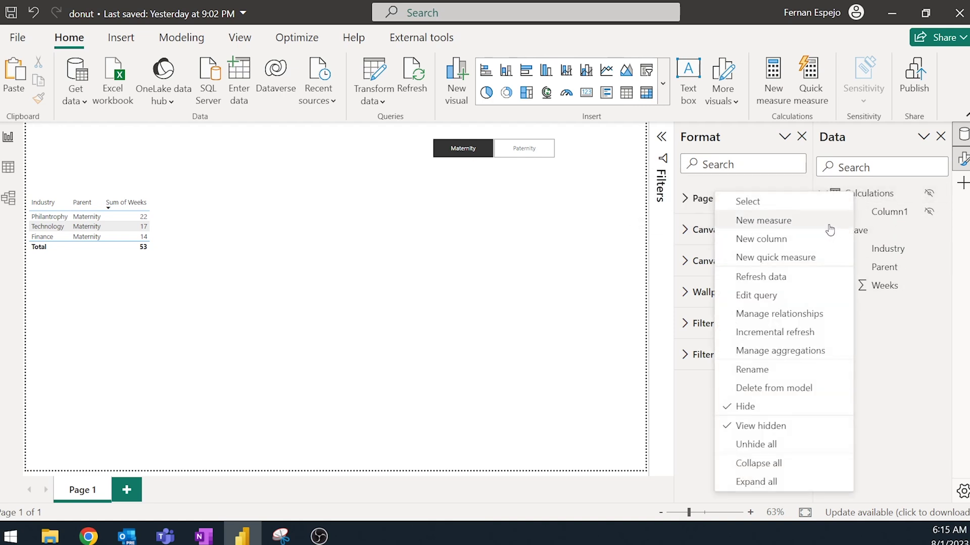
{"action": "left_click", "coordinate": [780, 237]}
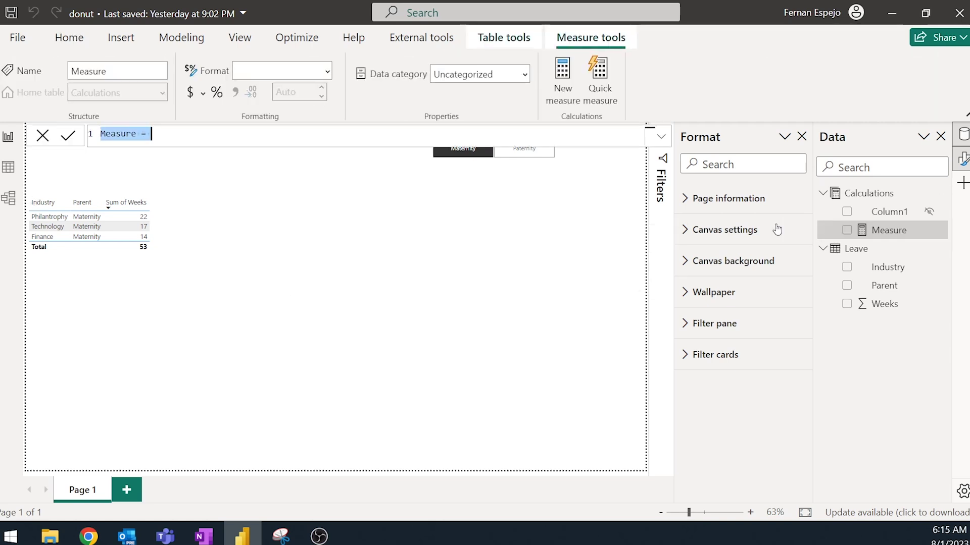
{"action": "type", "text": "Target"}
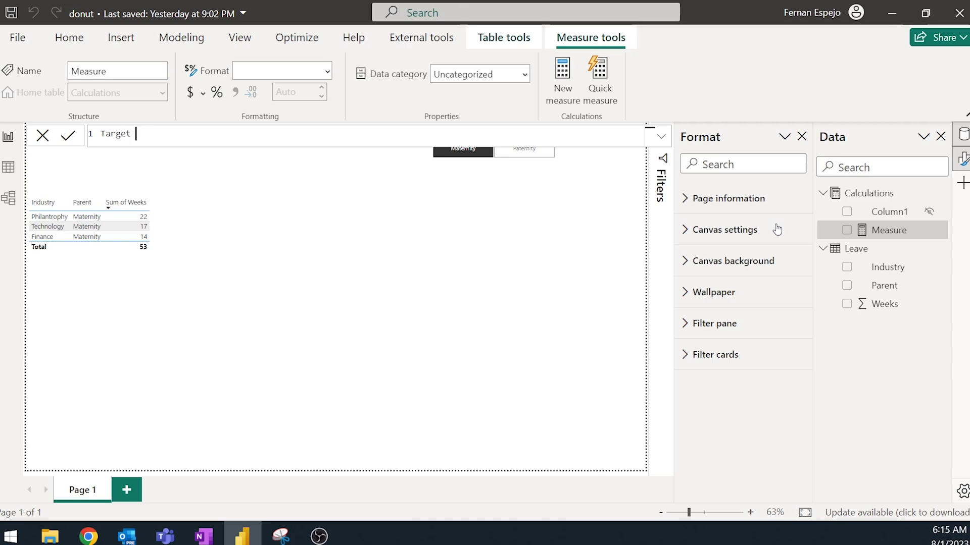
{"action": "mouse_move", "coordinate": [88, 536]}
{"action": "left_click", "coordinate": [232, 470]}
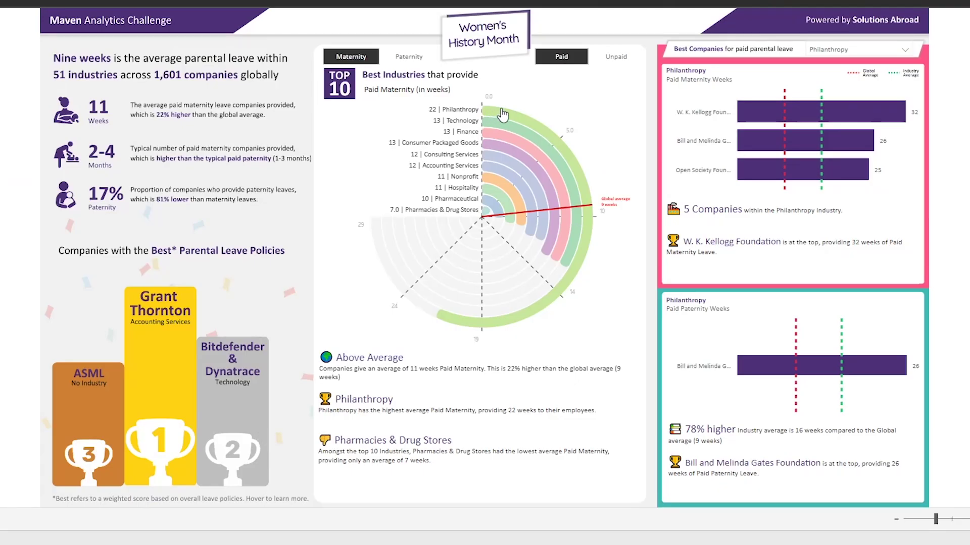
{"action": "mouse_move", "coordinate": [590, 207]}
{"action": "mouse_move", "coordinate": [439, 322]}
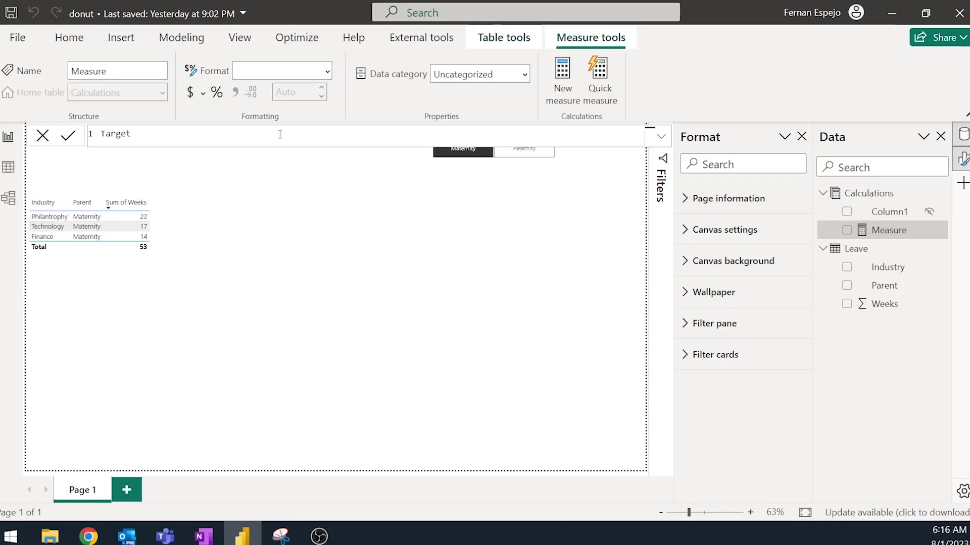
Commit the measure as Target = 33 - MAX(Leave[Weeks])
{"action": "type", "text": "= 33"}
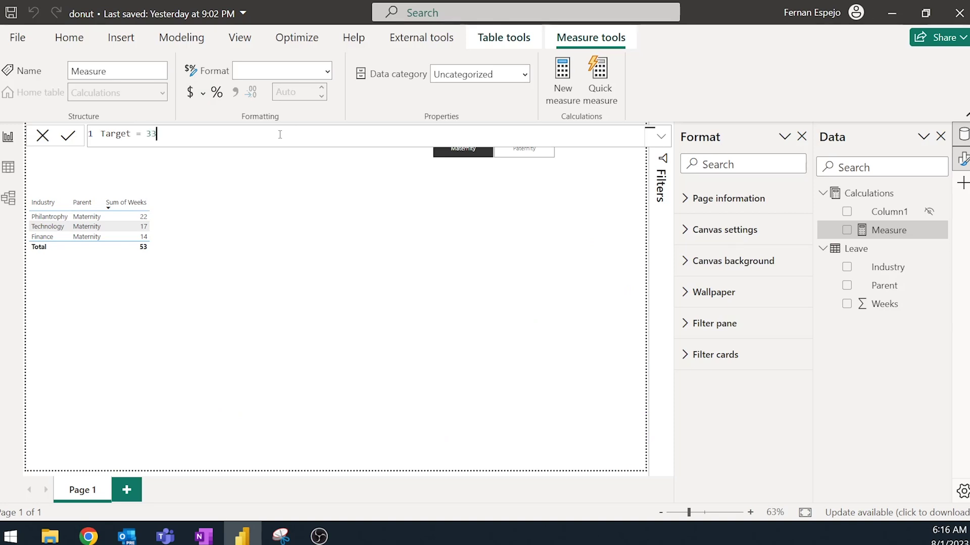
{"action": "type", "text": " - MAX("}
{"action": "type", "text": "Leave[Weeks])"}
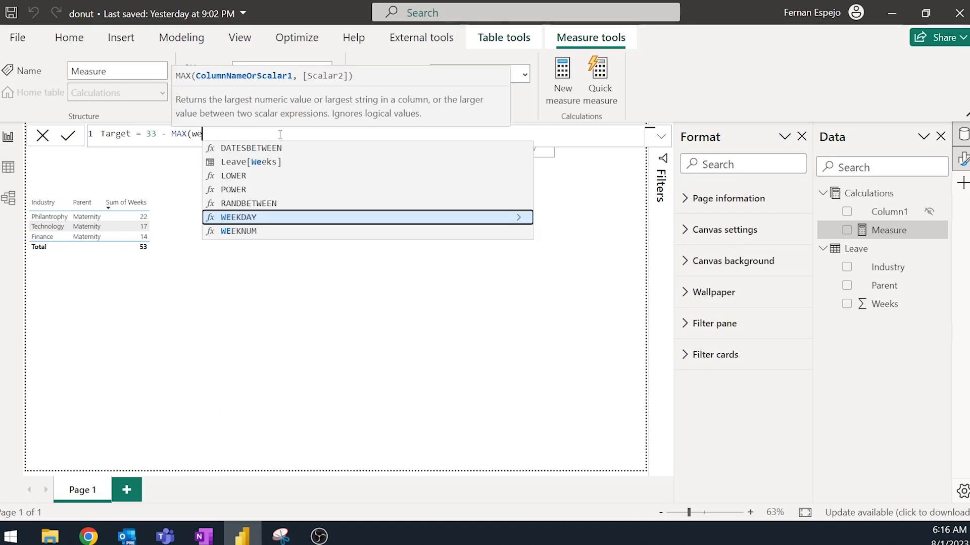
{"action": "key", "text": "Return"}
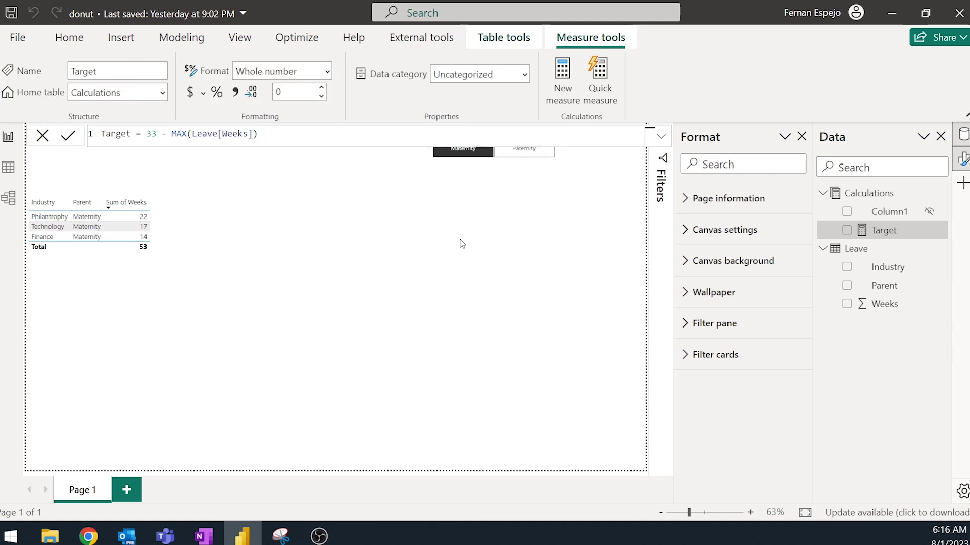
Insert a donut chart, centre it on the canvas and enlarge it
{"action": "left_click", "coordinate": [71, 44]}
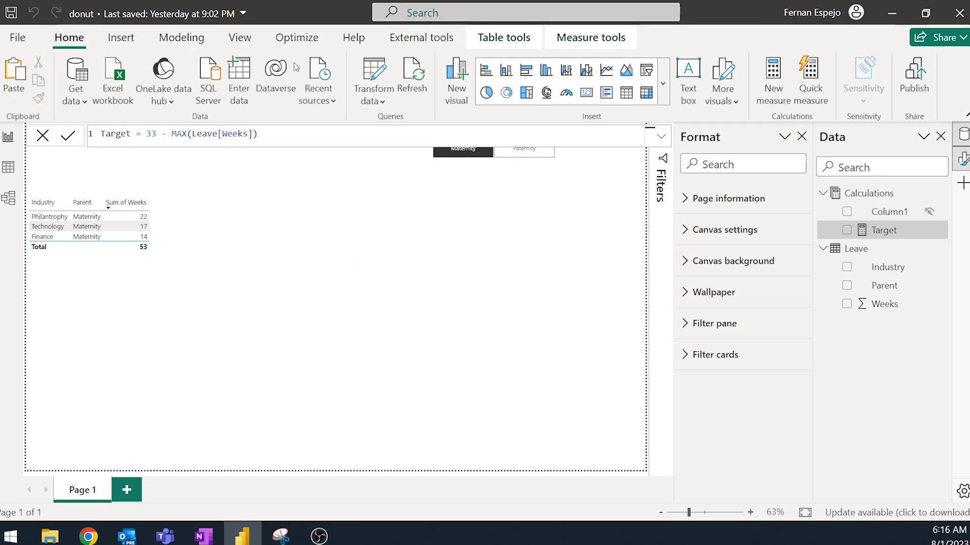
{"action": "left_click", "coordinate": [506, 94]}
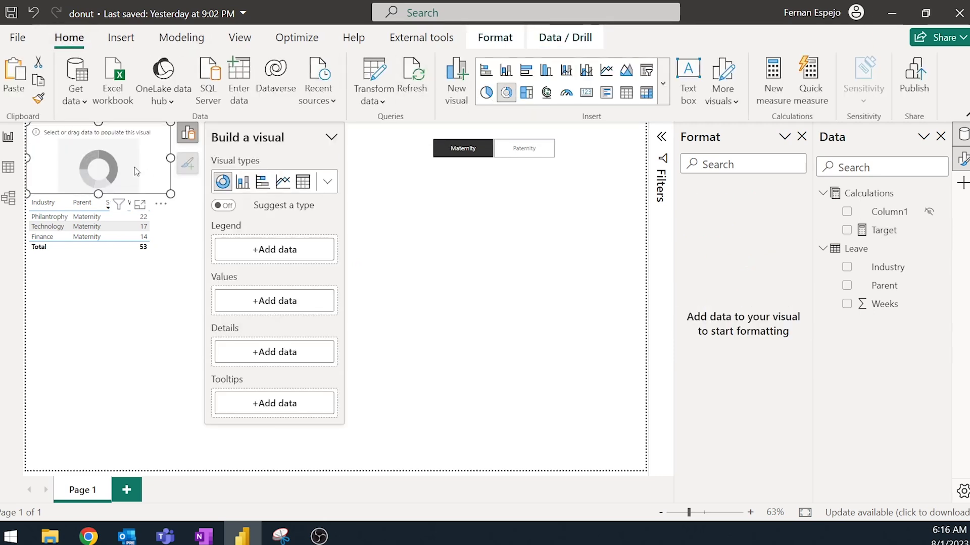
{"action": "left_click_drag", "start_coordinate": [126, 164], "coordinate": [431, 253]}
{"action": "left_click_drag", "start_coordinate": [480, 278], "coordinate": [527, 374]}
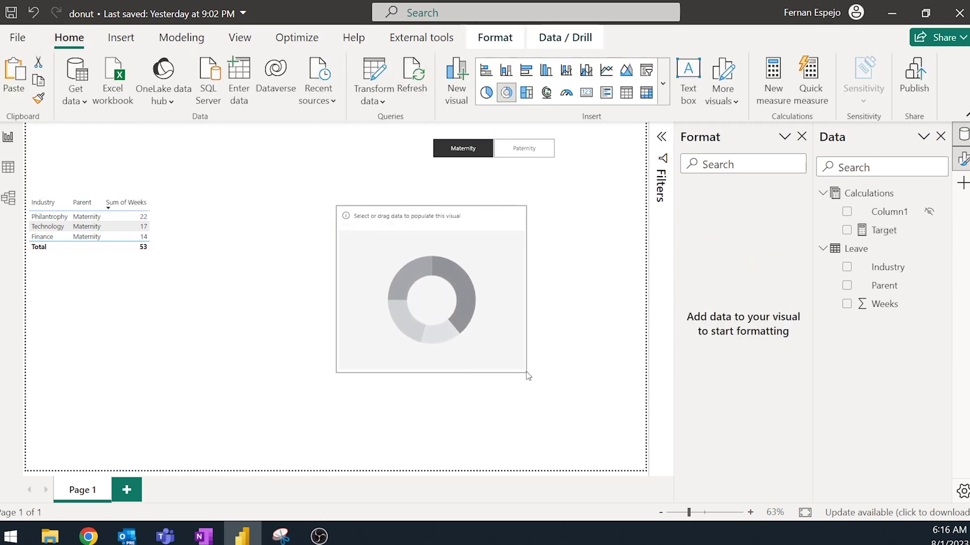
Add Weeks aggregated as Maximum and the Target measure to the donut's Values
{"action": "left_click_drag", "start_coordinate": [869, 309], "coordinate": [411, 310]}
{"action": "left_click", "coordinate": [275, 385]}
{"action": "left_click", "coordinate": [317, 425]}
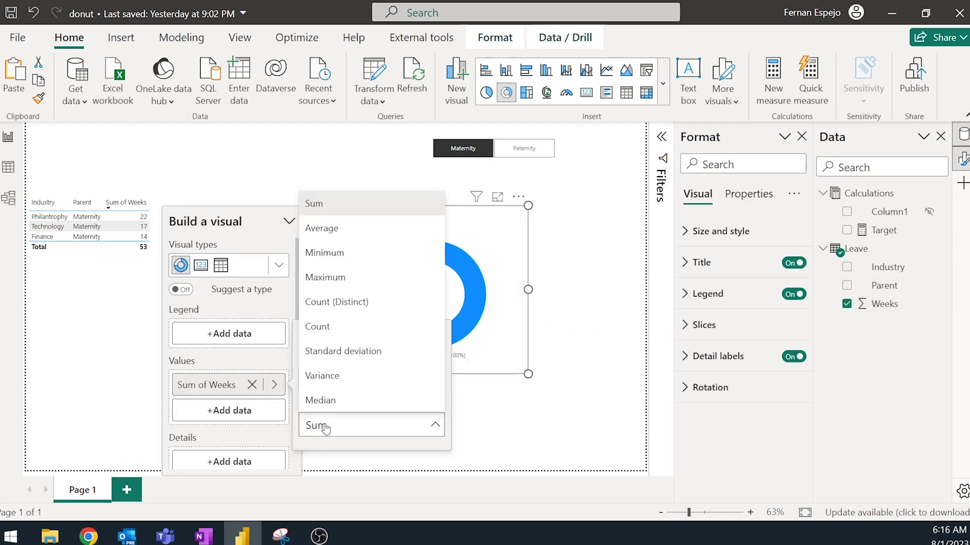
{"action": "left_click", "coordinate": [326, 277]}
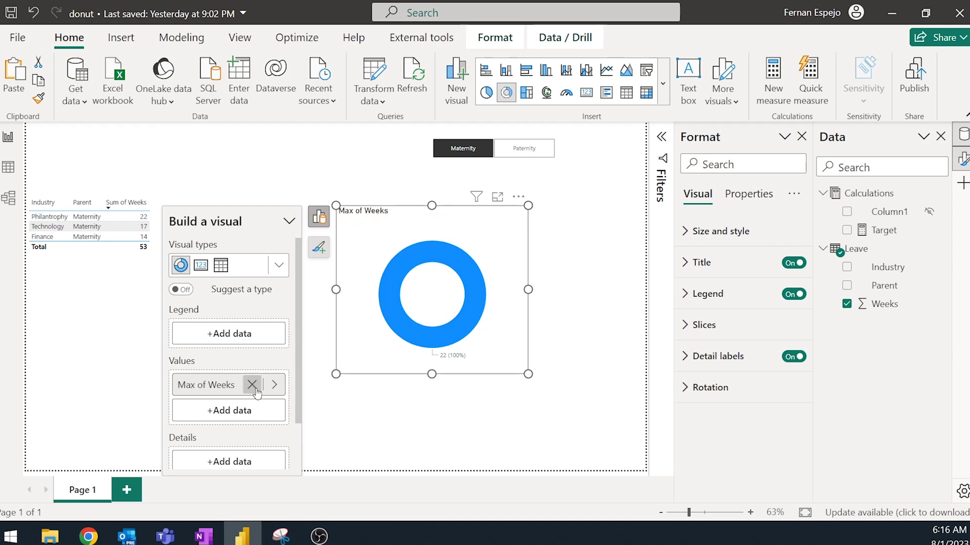
{"action": "left_click_drag", "start_coordinate": [883, 231], "coordinate": [273, 414]}
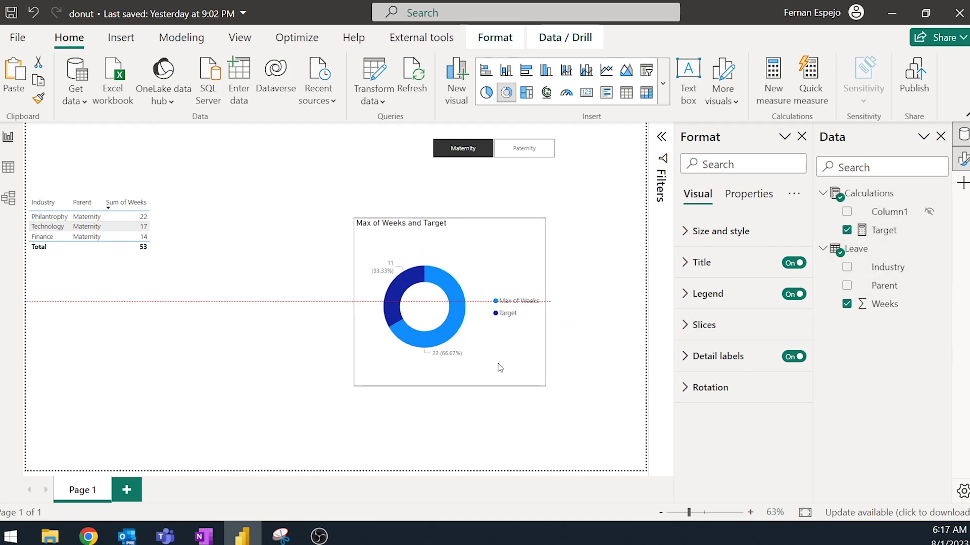
{"action": "left_click", "coordinate": [494, 357]}
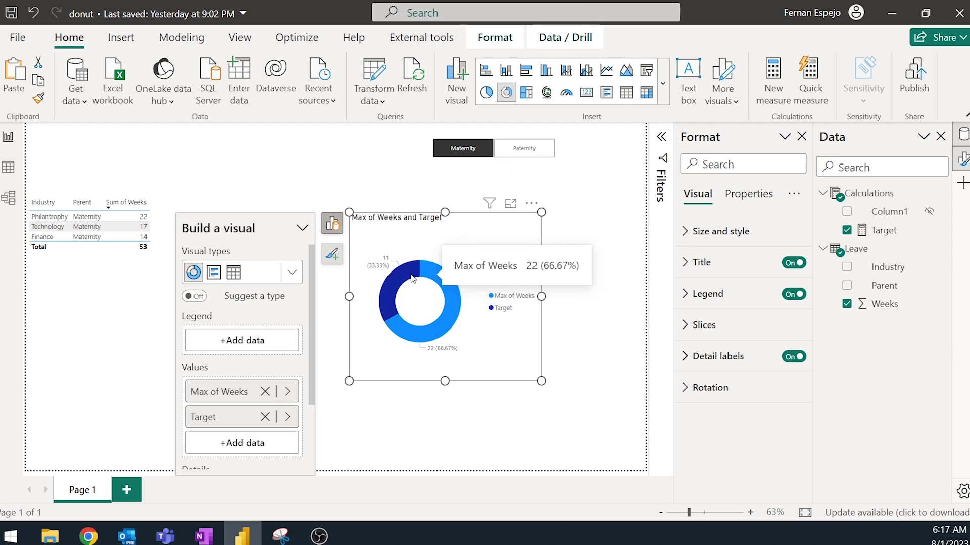
{"action": "mouse_move", "coordinate": [406, 281]}
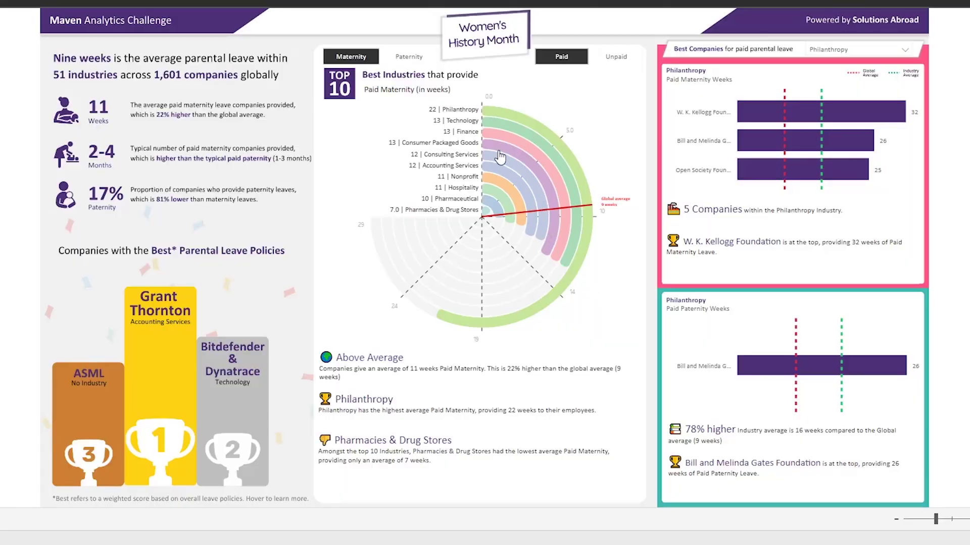
{"action": "mouse_move", "coordinate": [412, 293]}
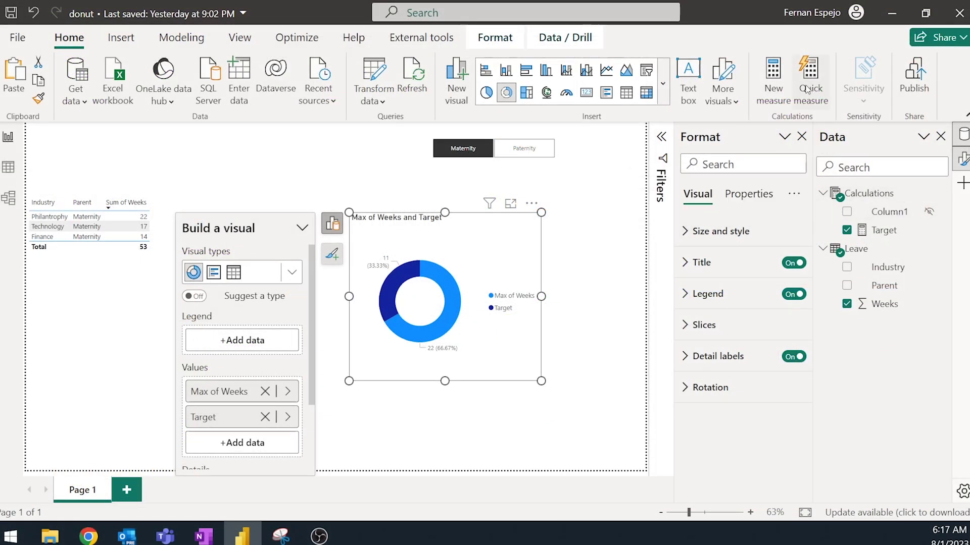
Start a new measure typed as Hidden = MAX(Leave[Weeks]) + [Target])
{"action": "left_click", "coordinate": [779, 89]}
{"action": "key", "text": "BackSpace"}
{"action": "key", "text": "BackSpace"}
{"action": "key", "text": "BackSpace"}
{"action": "key", "text": "BackSpace"}
{"action": "key", "text": "BackSpace"}
{"action": "key", "text": "BackSpace"}
{"action": "key", "text": "BackSpace"}
{"action": "key", "text": "BackSpace"}
{"action": "key", "text": "BackSpace"}
{"action": "key", "text": "BackSpace"}
{"action": "type", "text": "Hidden ="}
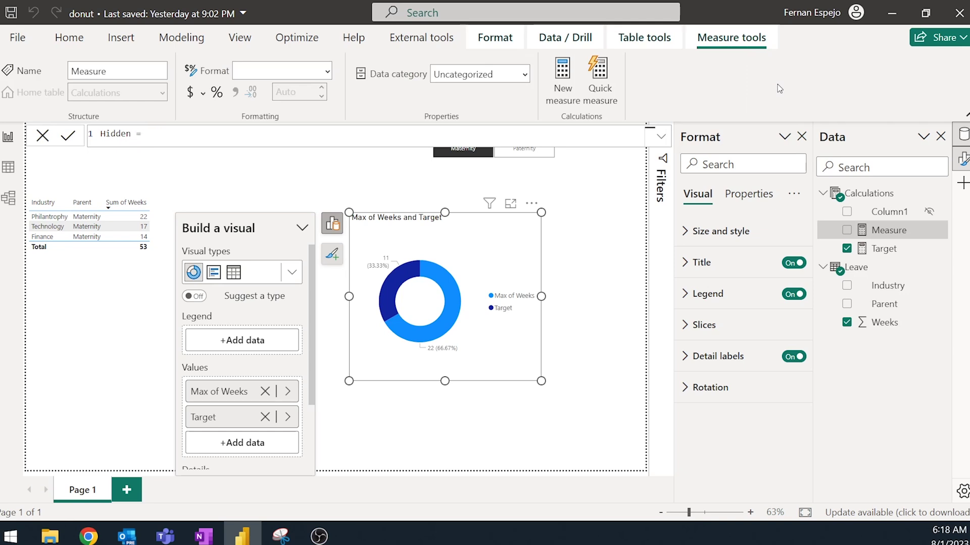
{"action": "type", "text": " MAX(Leave[Wee"}
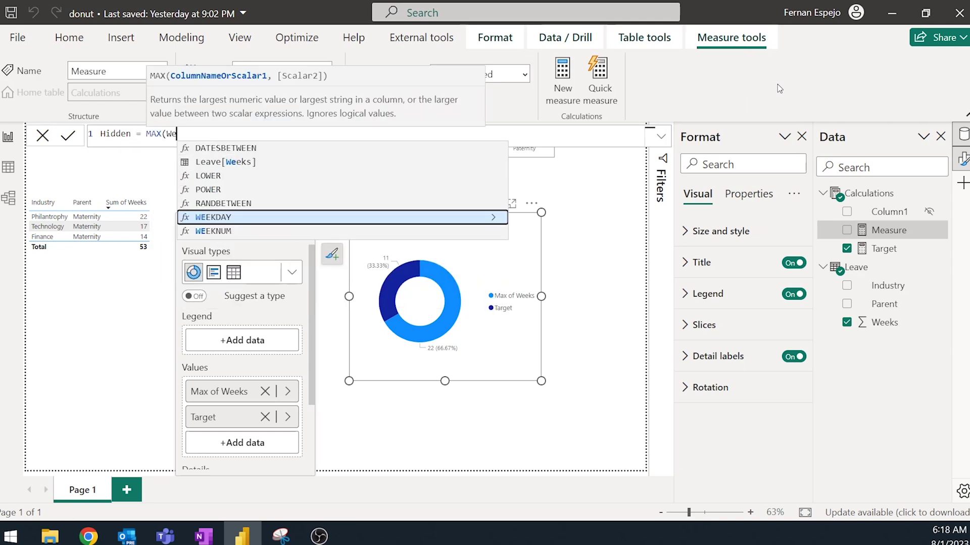
{"action": "type", "text": "k"}
{"action": "key", "text": "Tab"}
{"action": "type", "text": ") + [Ta"}
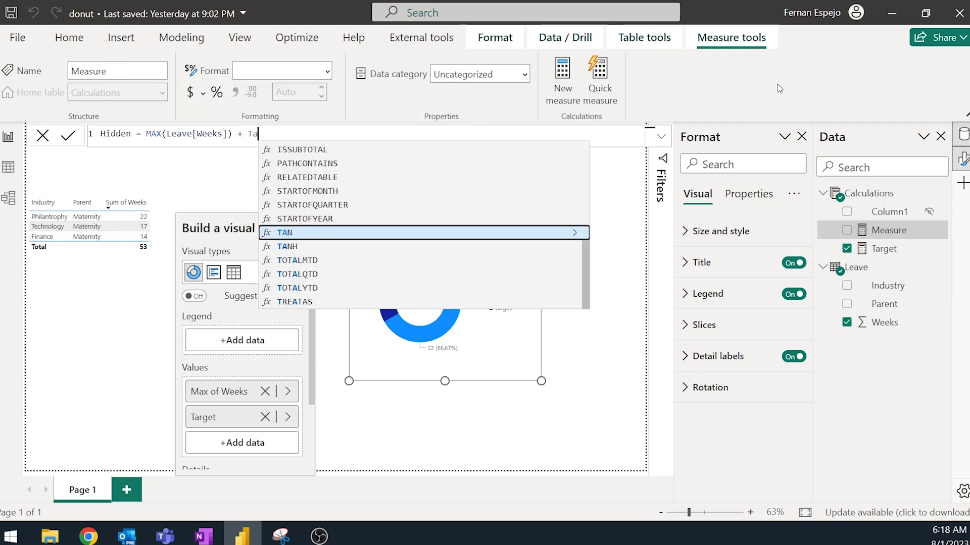
{"action": "type", "text": "rget"}
{"action": "key", "text": "Tab"}
{"action": "type", "text": ")"}
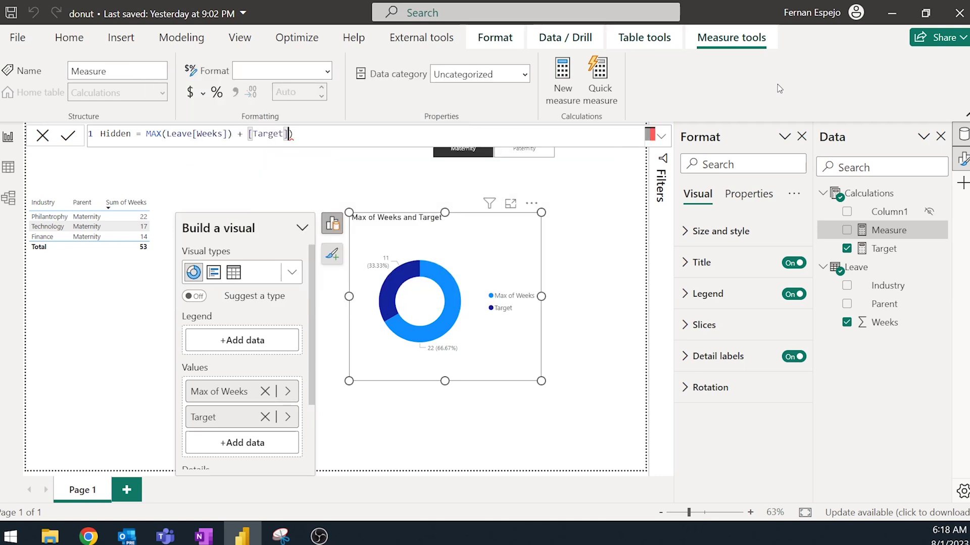
Finish Hidden as (MAX(Leave[Weeks]) + [Target]) * 0.33 and add it to the donut's Values
{"action": "key", "text": "ctrl+Left"}
{"action": "key", "text": "ctrl+Left"}
{"action": "key", "text": "ctrl+Left"}
{"action": "key", "text": "ctrl+Left"}
{"action": "key", "text": "ctrl+Left"}
{"action": "type", "text": "("}
{"action": "key", "text": "ctrl+Right"}
{"action": "key", "text": "ctrl+Right"}
{"action": "key", "text": "End"}
{"action": "type", "text": "* 0.33"}
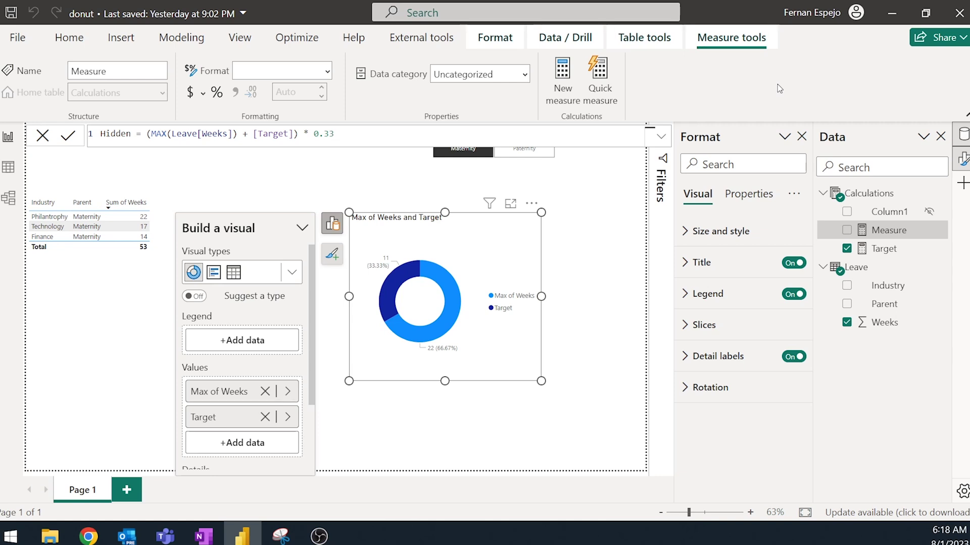
{"action": "key", "text": "Return"}
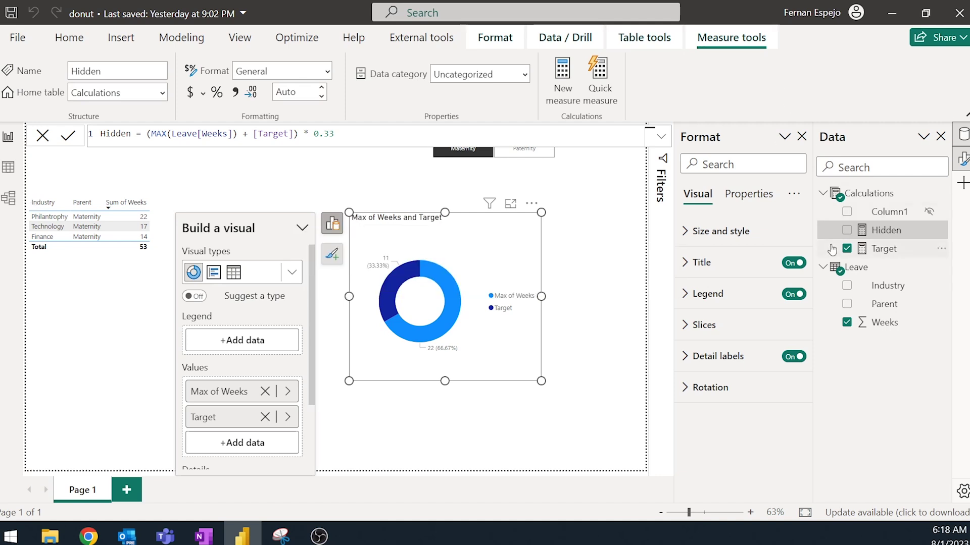
{"action": "left_click_drag", "start_coordinate": [895, 231], "coordinate": [267, 444]}
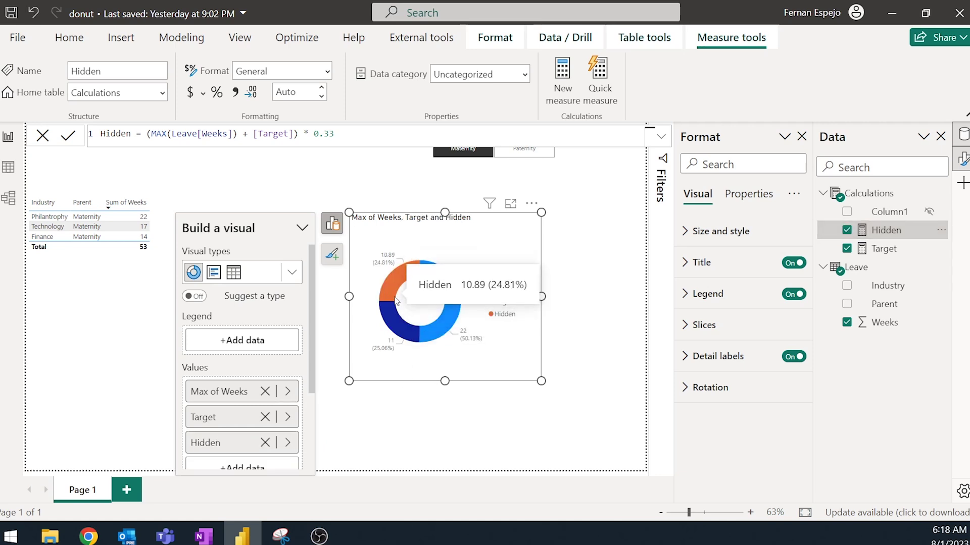
Stop showing hidden fields and move the donut up beside the slicer
{"action": "left_click", "coordinate": [596, 256]}
{"action": "right_click", "coordinate": [861, 353]}
{"action": "left_click", "coordinate": [850, 360]}
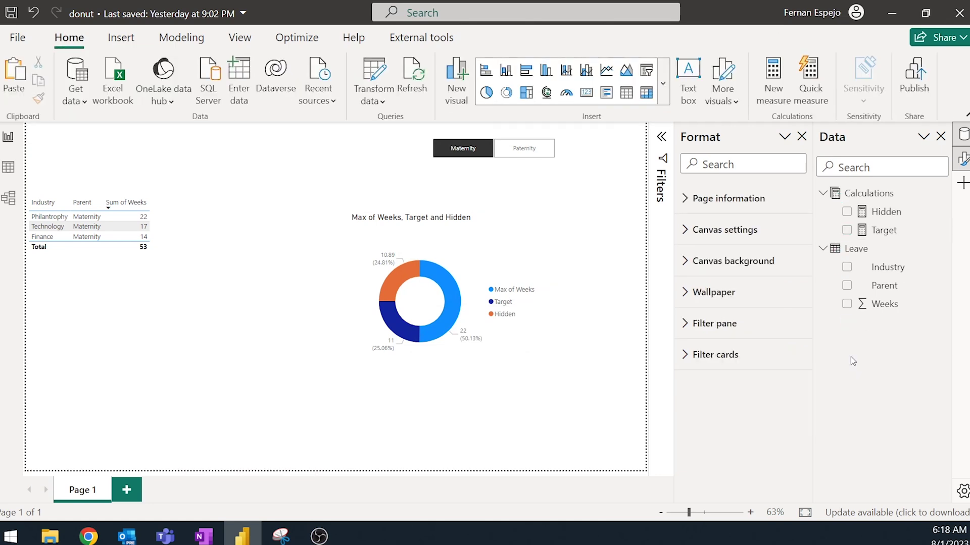
{"action": "left_click_drag", "start_coordinate": [449, 238], "coordinate": [520, 195]}
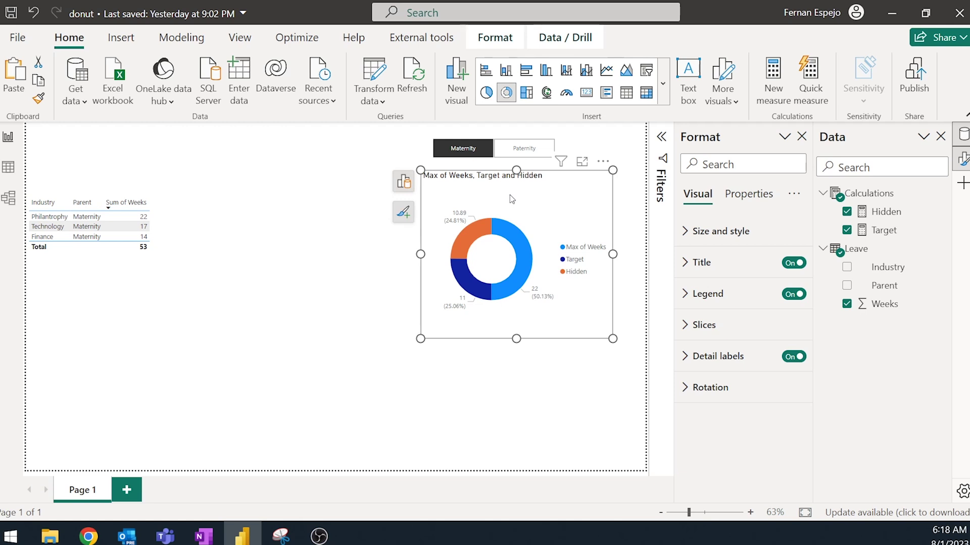
Turn off the donut's title, legend and slice data labels
{"action": "left_click", "coordinate": [962, 160]}
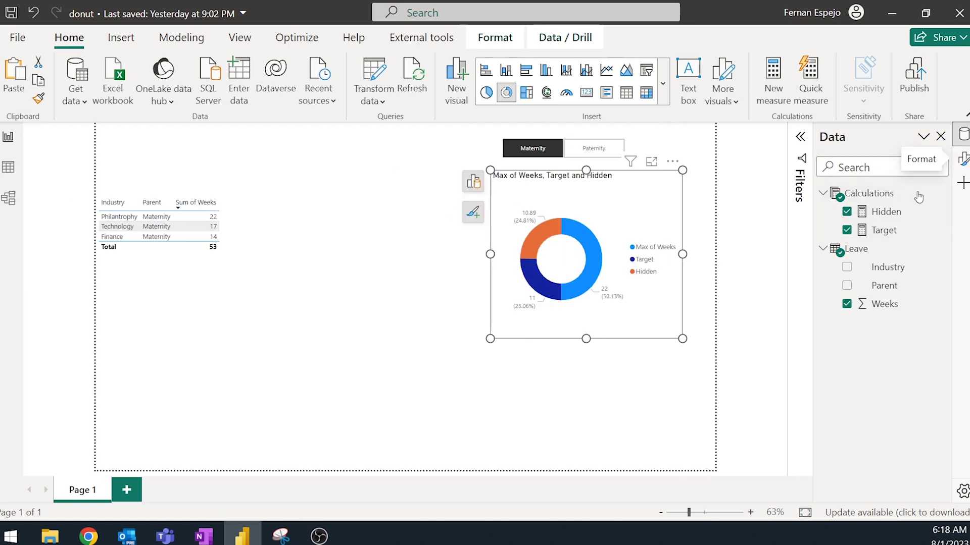
{"action": "left_click", "coordinate": [964, 161]}
{"action": "left_click", "coordinate": [929, 263]}
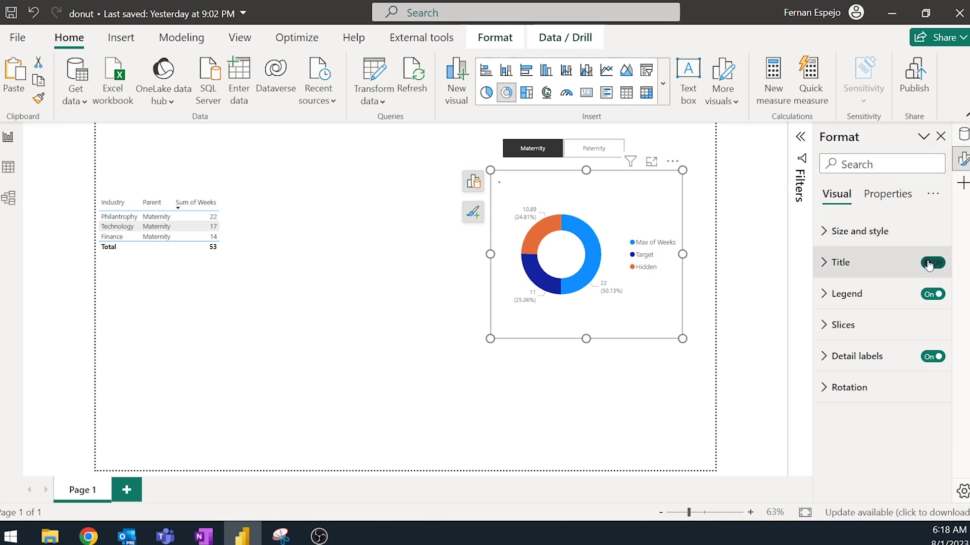
{"action": "left_click", "coordinate": [935, 295]}
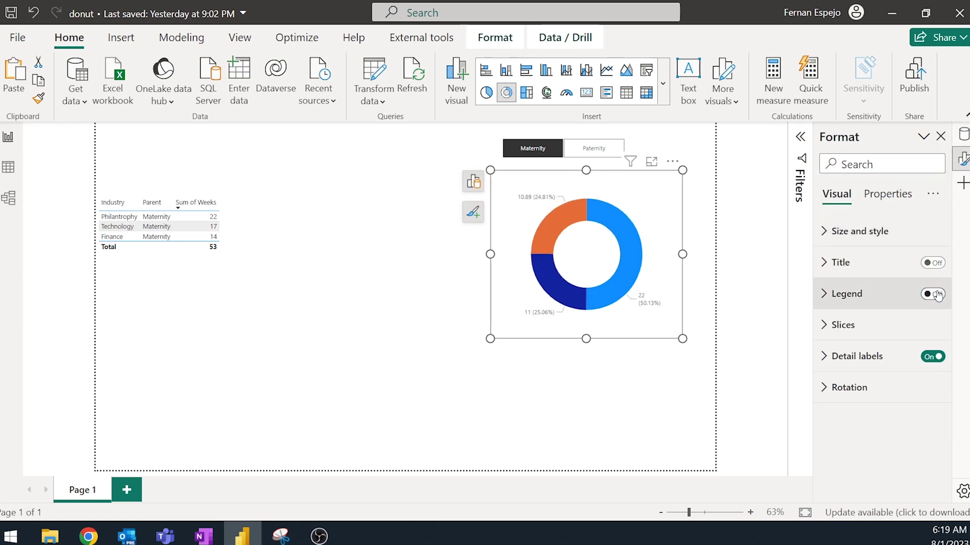
{"action": "left_click", "coordinate": [934, 357]}
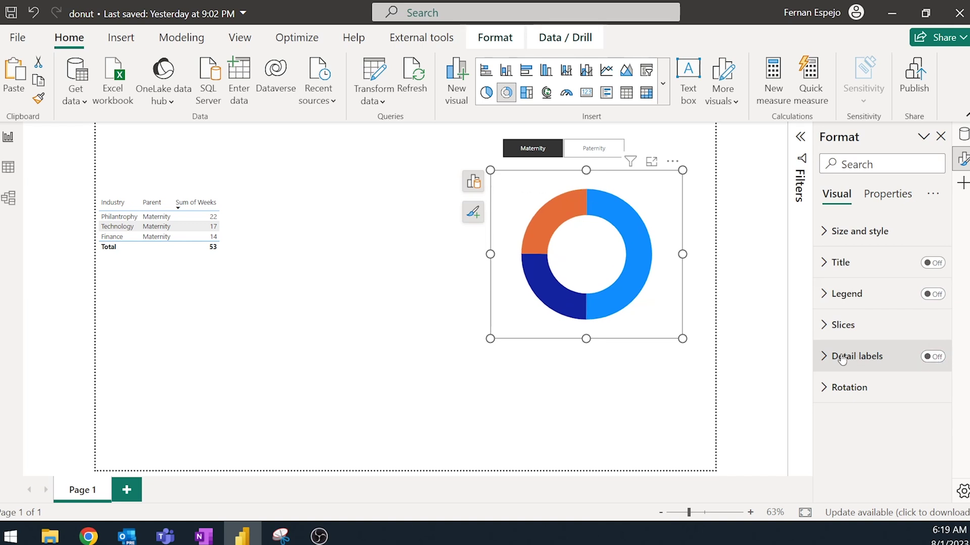
Colour the Max of Weeks slice dark blue
{"action": "left_click", "coordinate": [842, 333]}
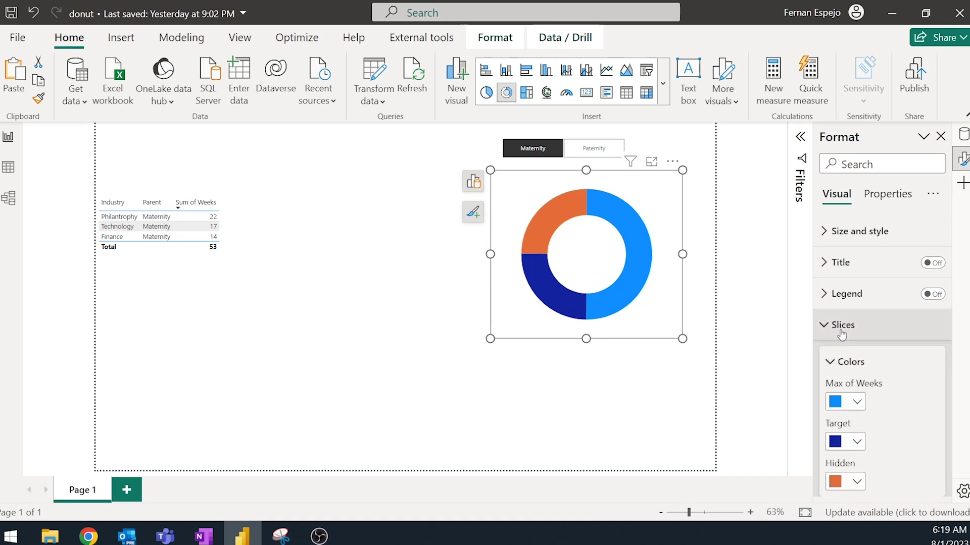
{"action": "scroll", "coordinate": [841, 335], "scroll_direction": "down", "scroll_amount": 2}
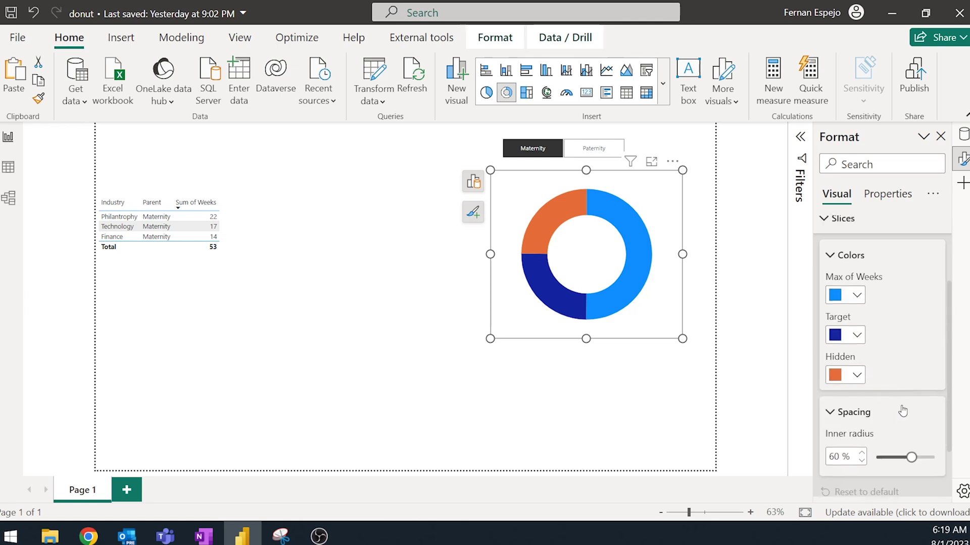
{"action": "left_click", "coordinate": [857, 295]}
{"action": "left_click", "coordinate": [809, 221]}
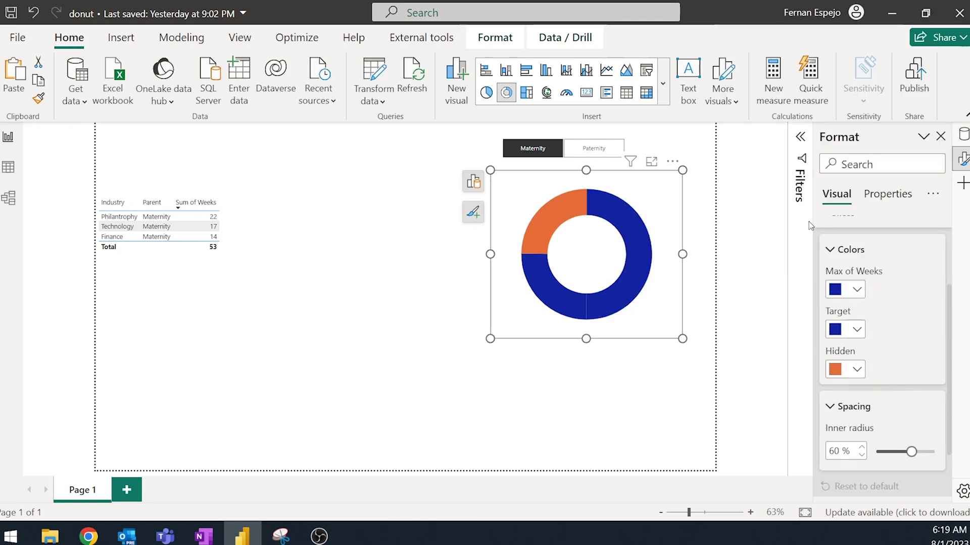
Colour the Target slice light grey and the Hidden slice white
{"action": "left_click", "coordinate": [855, 334]}
{"action": "left_click", "coordinate": [746, 143]}
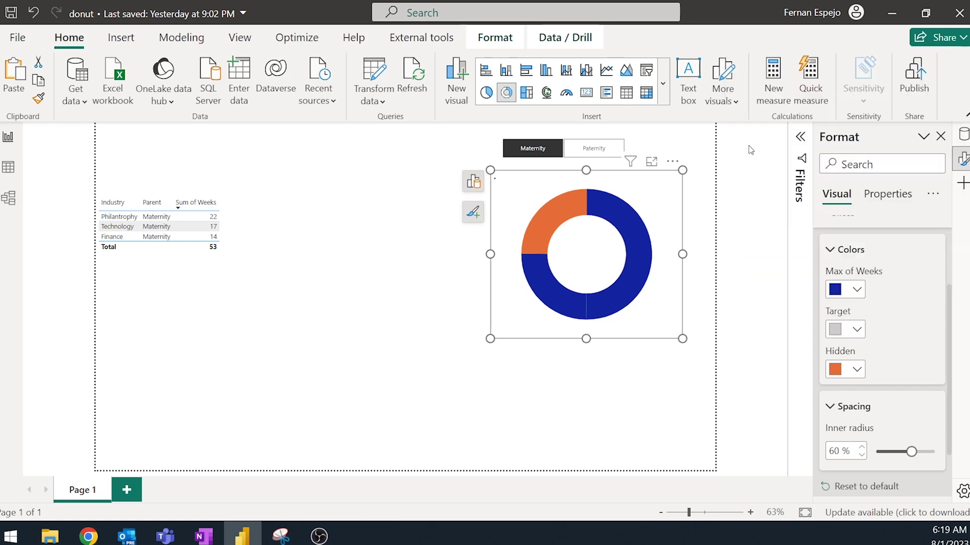
{"action": "left_click", "coordinate": [854, 328]}
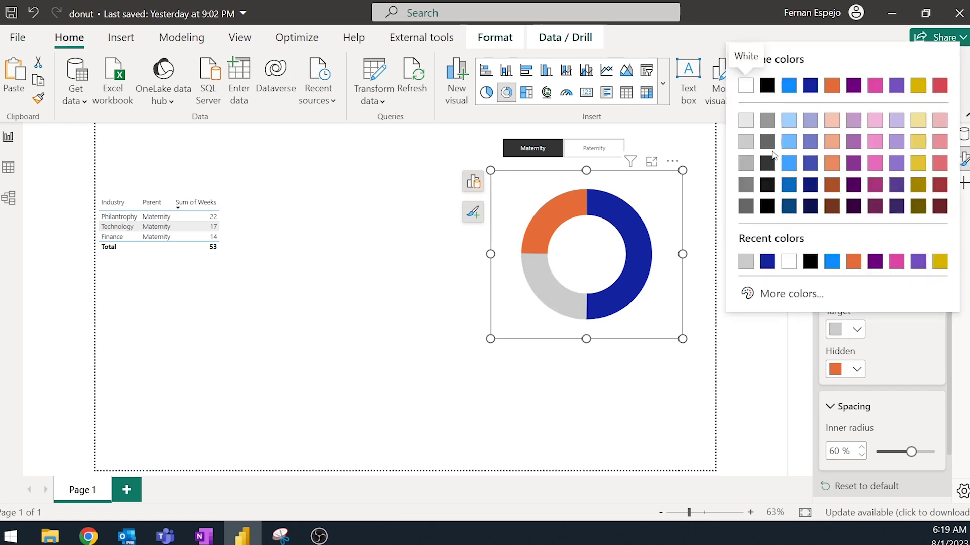
{"action": "left_click", "coordinate": [749, 114]}
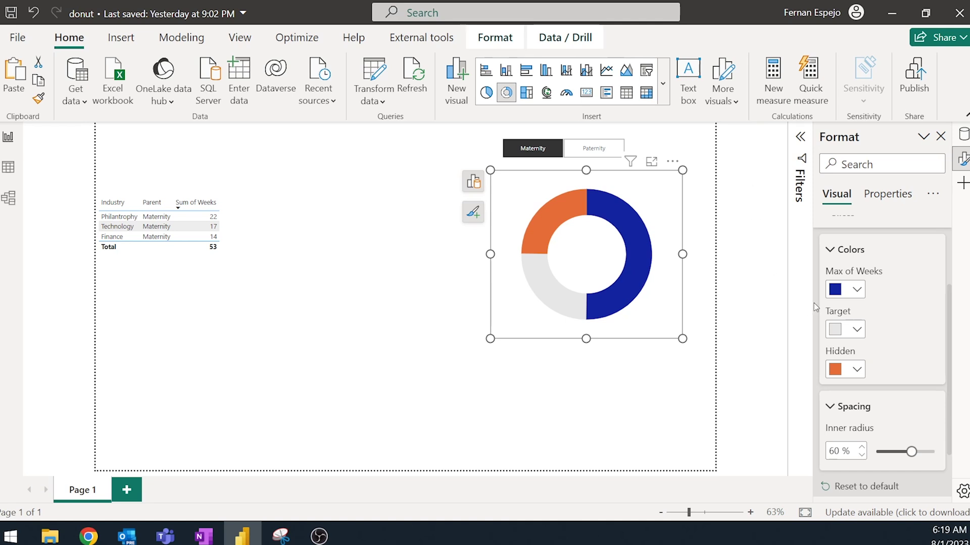
{"action": "left_click", "coordinate": [855, 329]}
{"action": "left_click", "coordinate": [748, 144]}
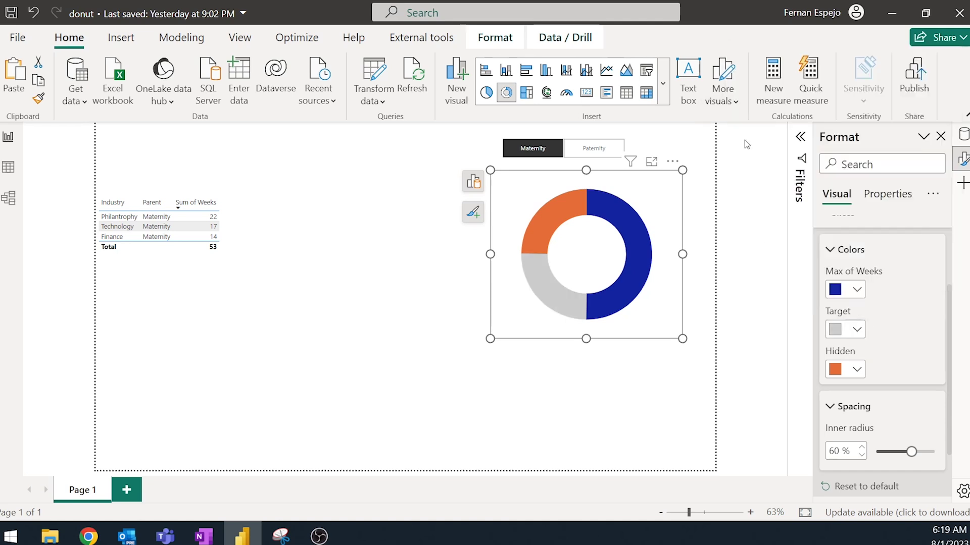
{"action": "left_click", "coordinate": [857, 369]}
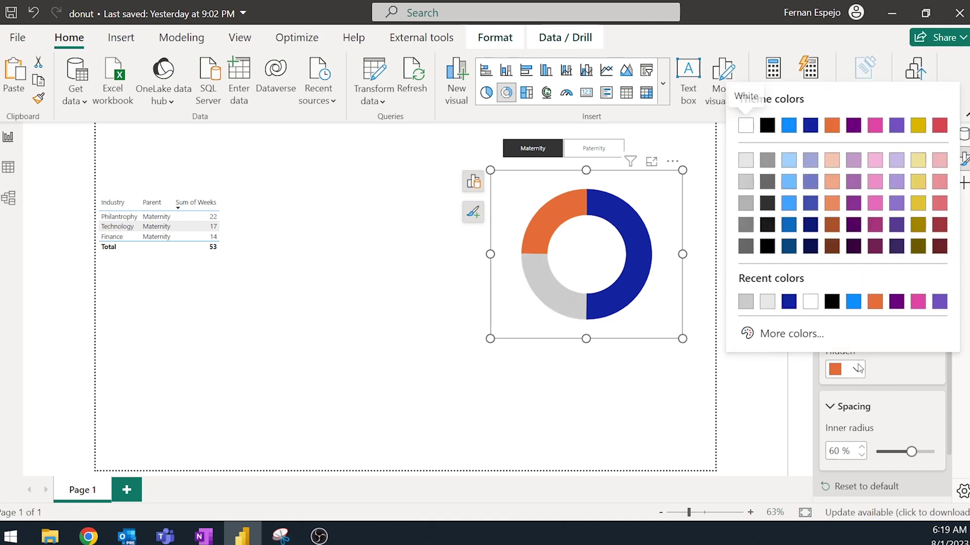
{"action": "left_click", "coordinate": [810, 303]}
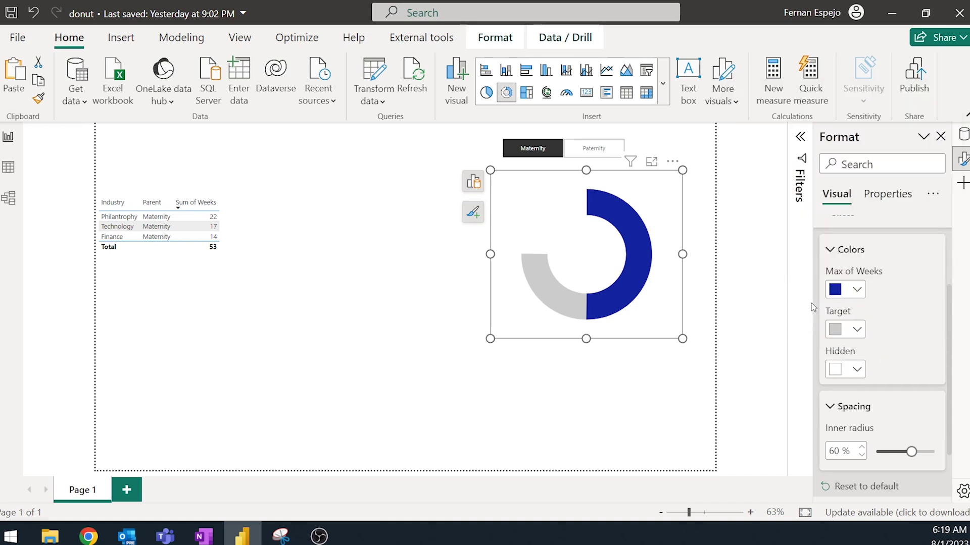
Switch the Parent slicer from Maternity to Paternity
{"action": "left_click", "coordinate": [632, 379]}
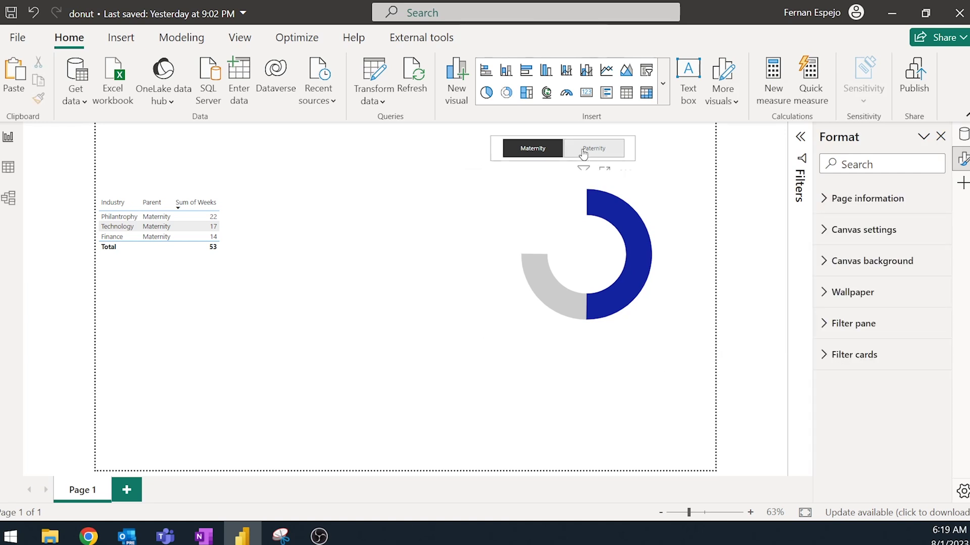
{"action": "left_click", "coordinate": [586, 148]}
{"action": "left_click", "coordinate": [537, 151]}
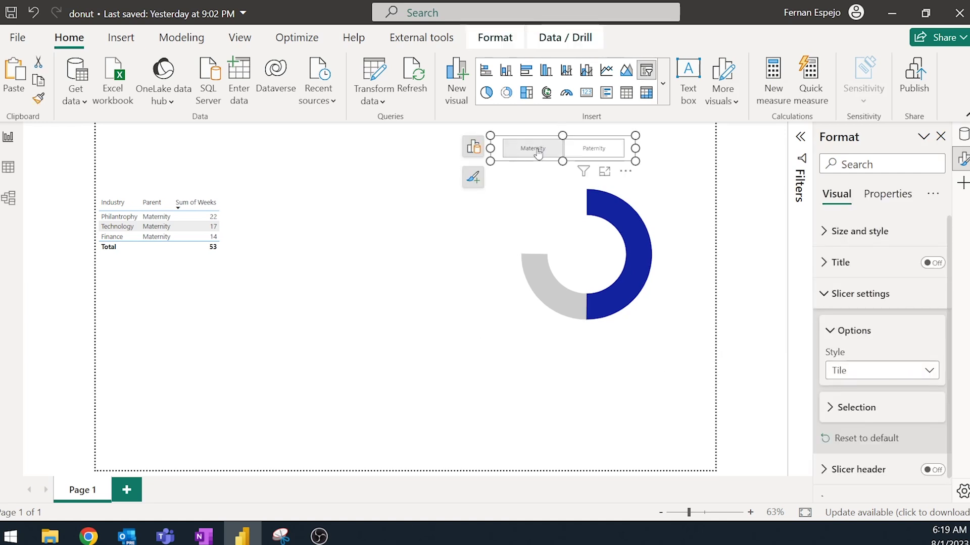
{"action": "left_click", "coordinate": [590, 149]}
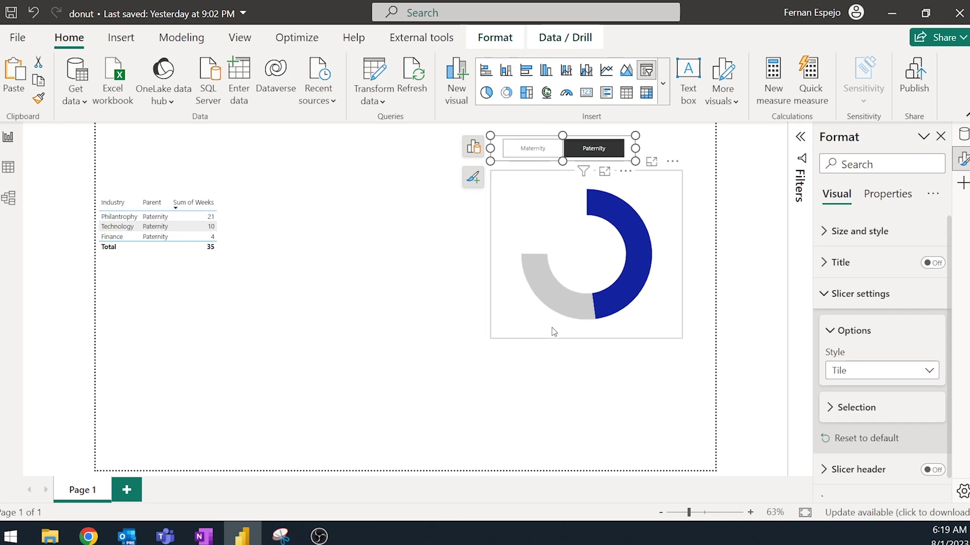
Add an Industry filter to the slicer, test Finance and Philanthropy, then reset to all
{"action": "left_click", "coordinate": [800, 137]}
{"action": "left_click", "coordinate": [964, 134]}
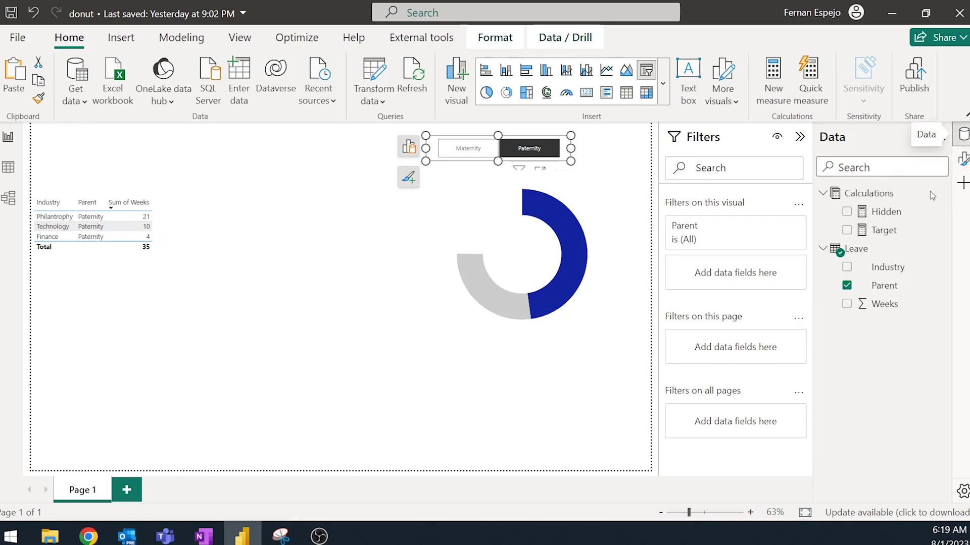
{"action": "left_click_drag", "start_coordinate": [888, 267], "coordinate": [760, 268]}
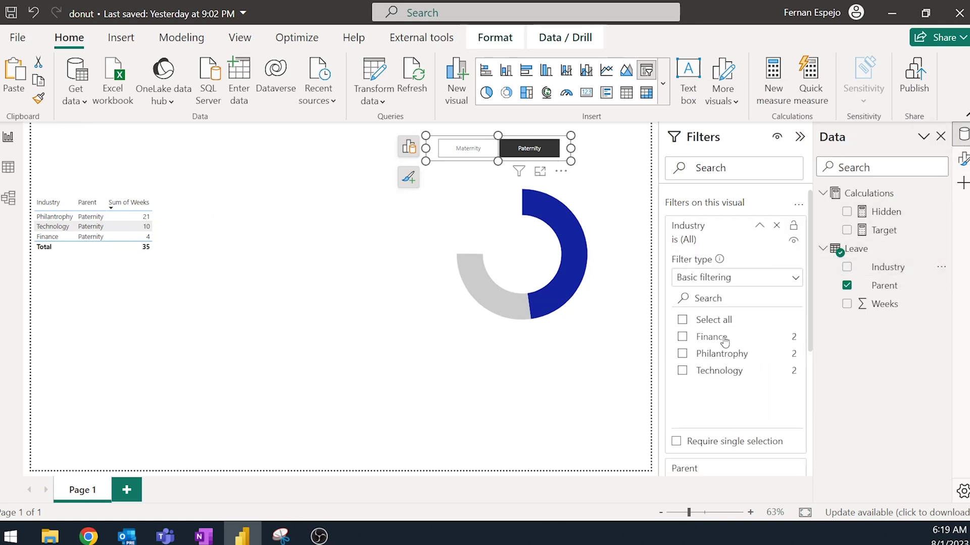
{"action": "left_click", "coordinate": [724, 338]}
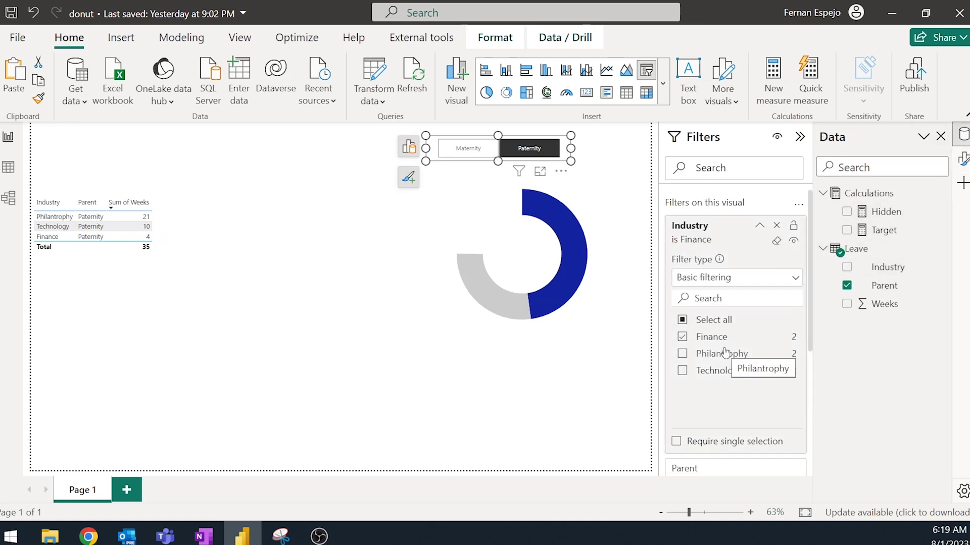
{"action": "left_click", "coordinate": [722, 353]}
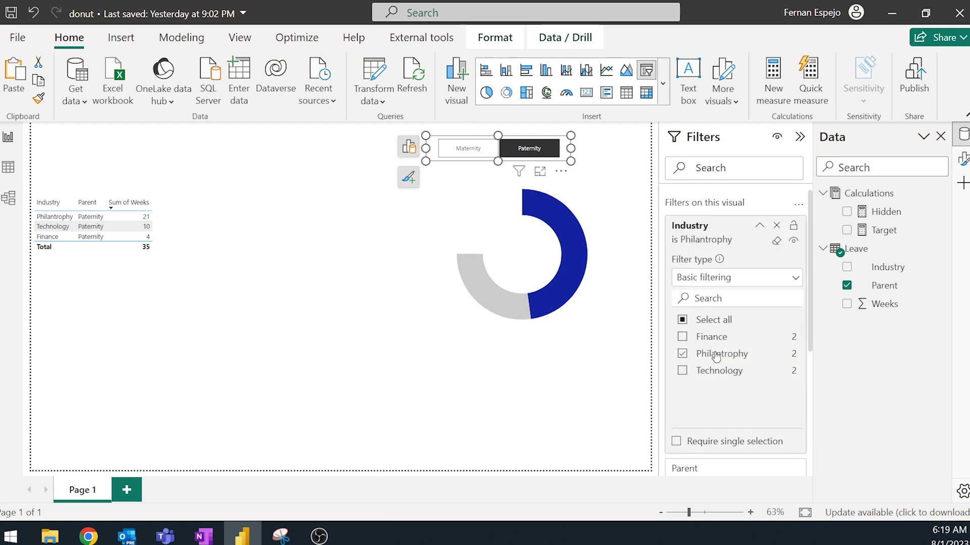
{"action": "left_click", "coordinate": [716, 354]}
Add Industry to the donut's visual filters, testing Philanthropy, Technology and Finance, then clearing
{"action": "left_click", "coordinate": [604, 229]}
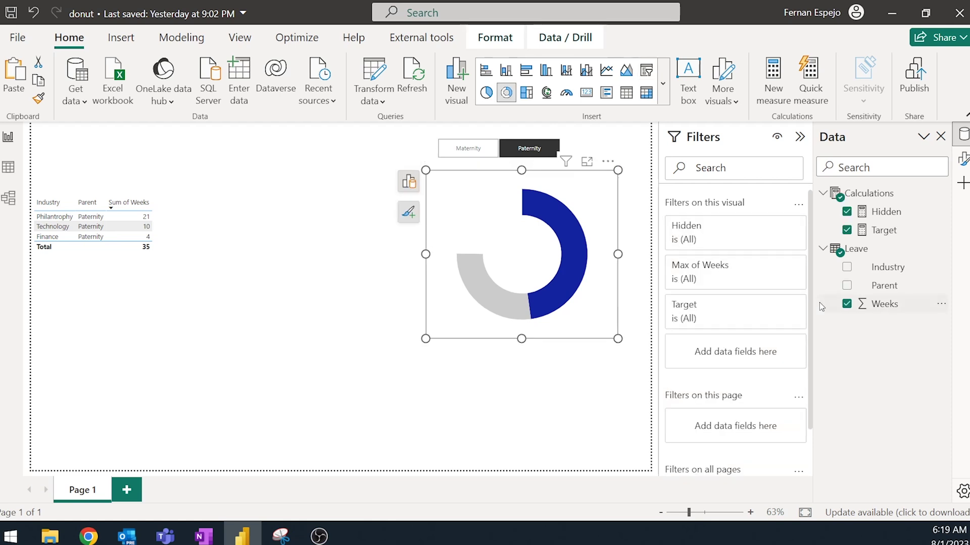
{"action": "left_click_drag", "start_coordinate": [884, 267], "coordinate": [739, 342]}
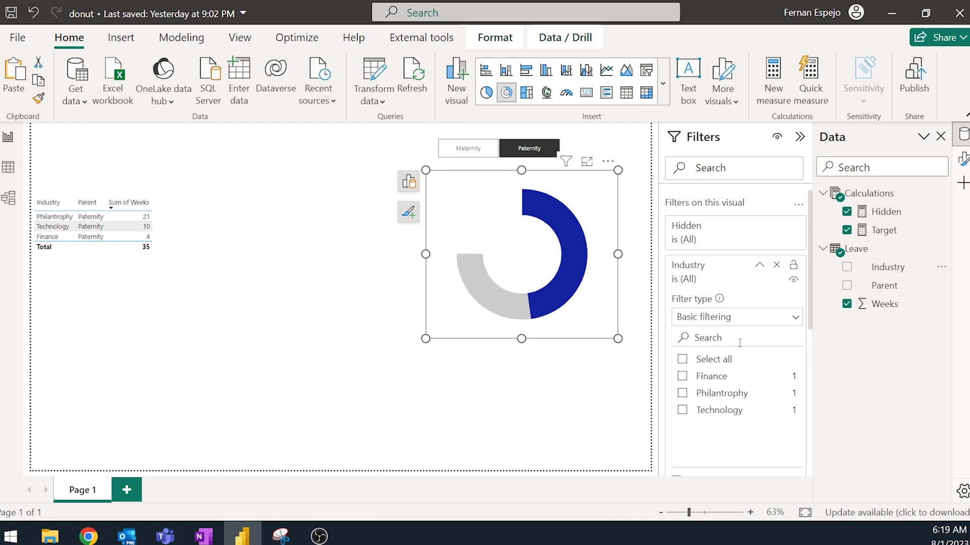
{"action": "left_click", "coordinate": [714, 397]}
{"action": "left_click", "coordinate": [714, 410]}
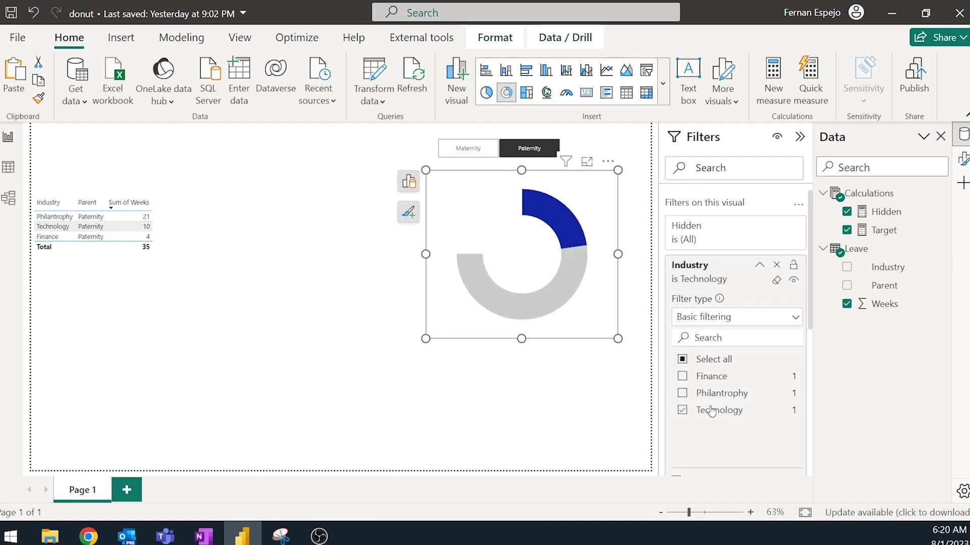
{"action": "left_click", "coordinate": [712, 413]}
{"action": "left_click", "coordinate": [713, 380]}
{"action": "left_click", "coordinate": [712, 379]}
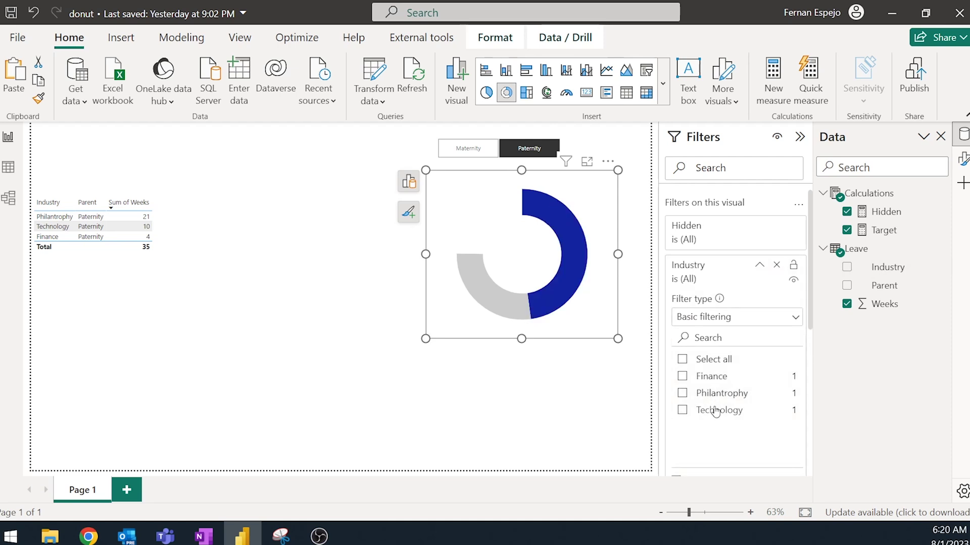
{"action": "left_click", "coordinate": [715, 411]}
{"action": "left_click", "coordinate": [713, 410]}
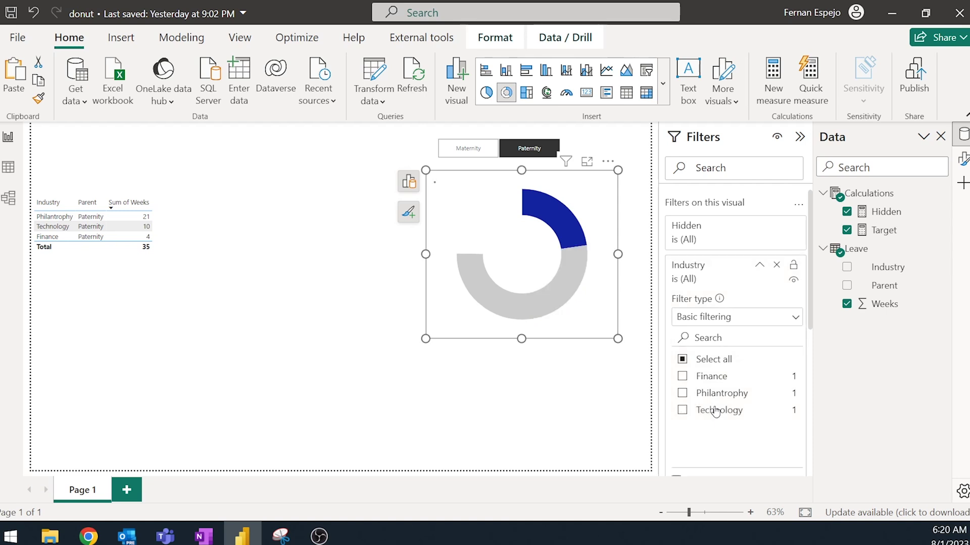
{"action": "left_click", "coordinate": [712, 378]}
{"action": "left_click", "coordinate": [713, 378]}
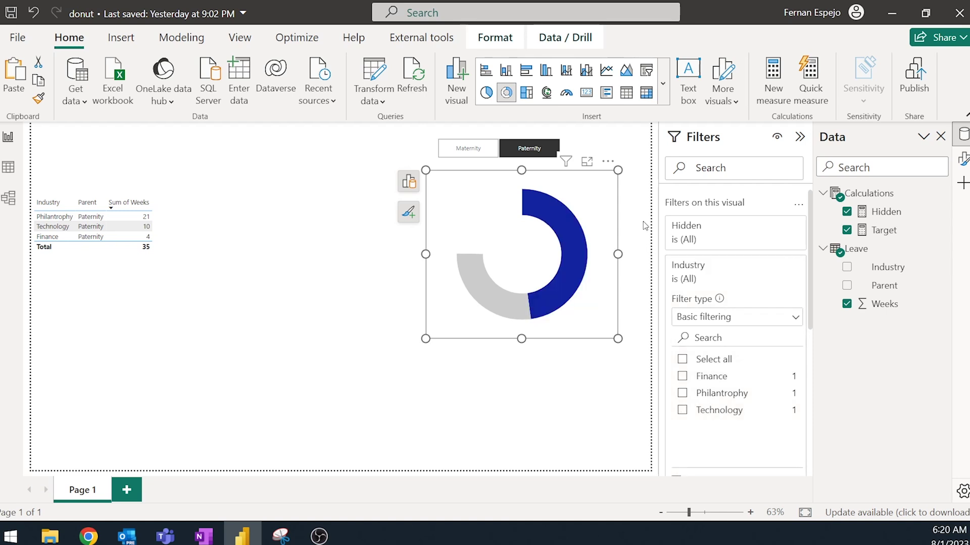
Set the slicer back to Maternity, retest Philanthropy and Technology, and collapse Filters
{"action": "left_click", "coordinate": [481, 152]}
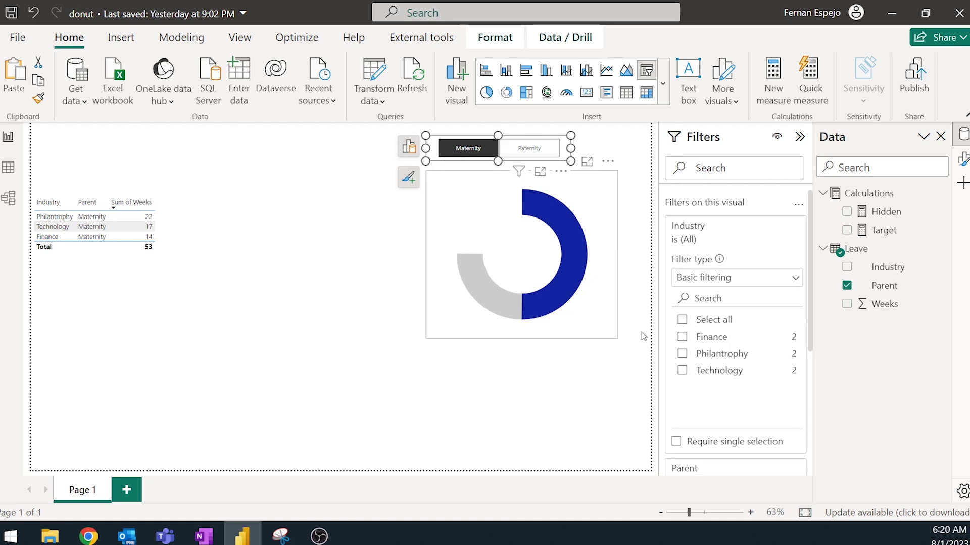
{"action": "left_click", "coordinate": [708, 356]}
{"action": "left_click", "coordinate": [708, 356]}
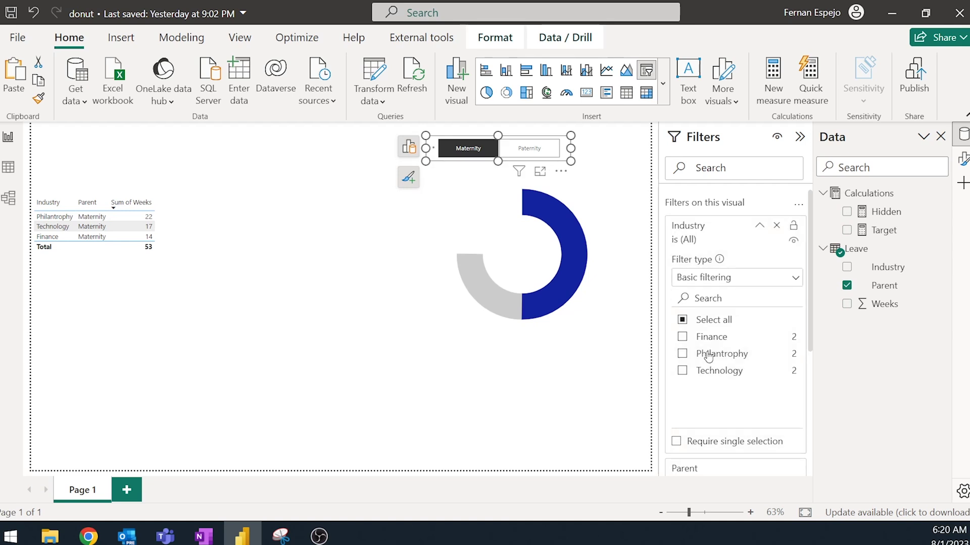
{"action": "left_click", "coordinate": [711, 374]}
{"action": "left_click", "coordinate": [711, 374]}
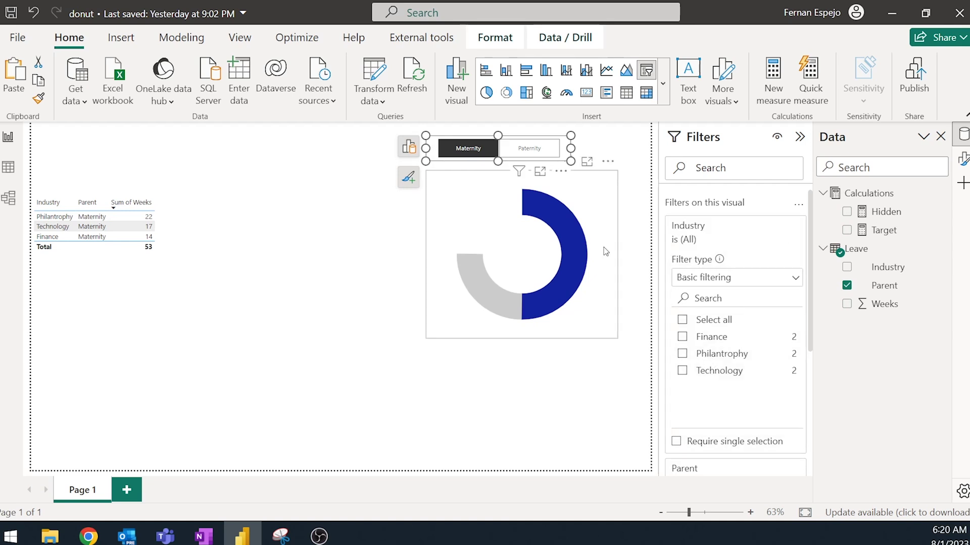
{"action": "left_click", "coordinate": [524, 243]}
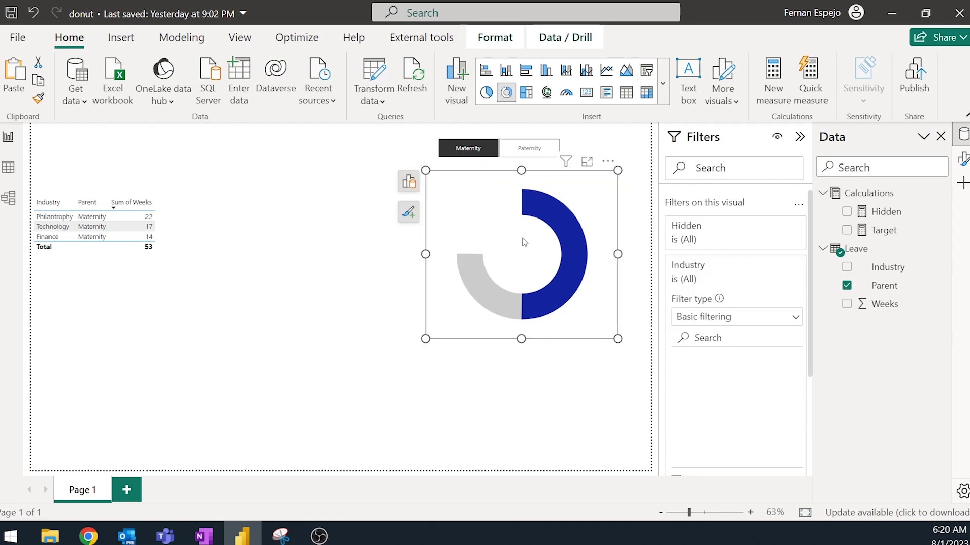
{"action": "left_click", "coordinate": [798, 136]}
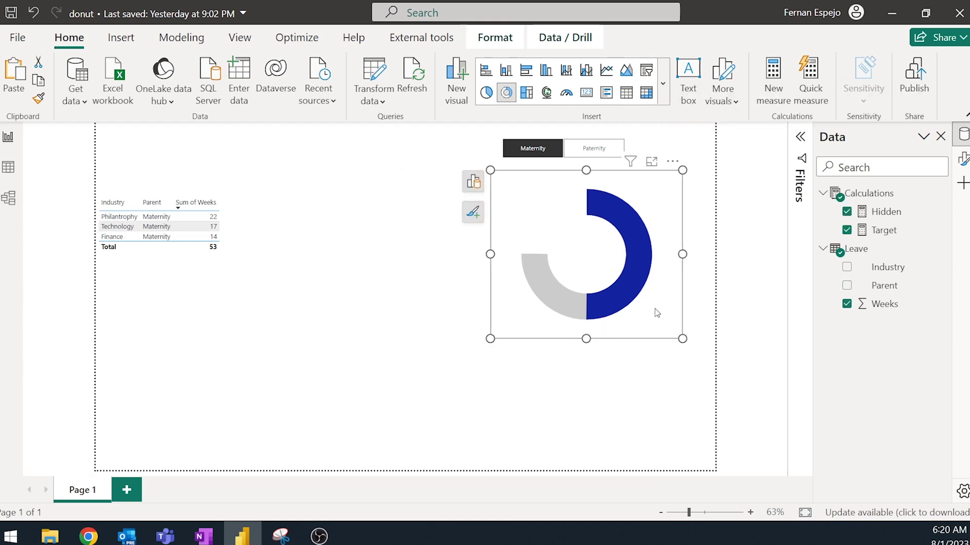
Set the donut's inner radius to 80 for a thin arc
{"action": "left_click", "coordinate": [963, 160]}
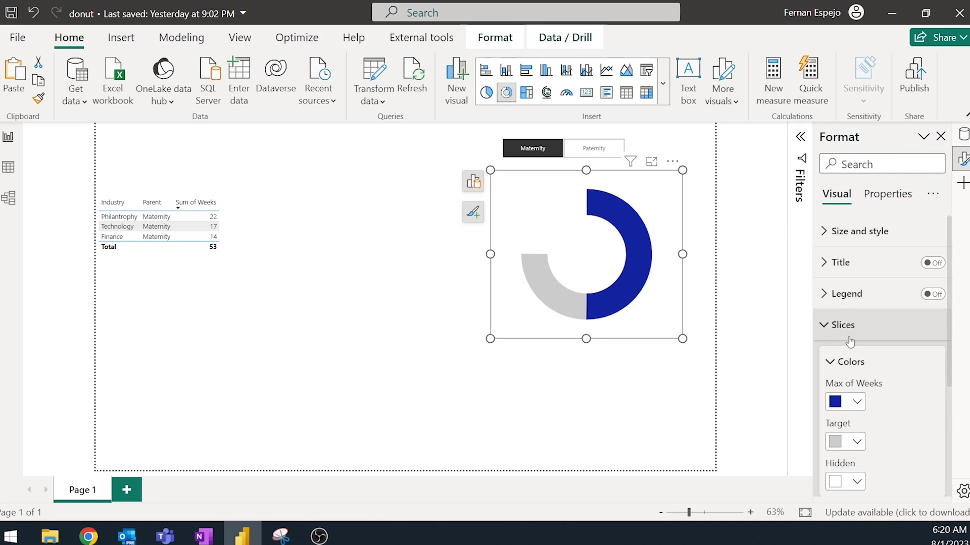
{"action": "left_click", "coordinate": [847, 363]}
{"action": "left_click", "coordinate": [842, 327]}
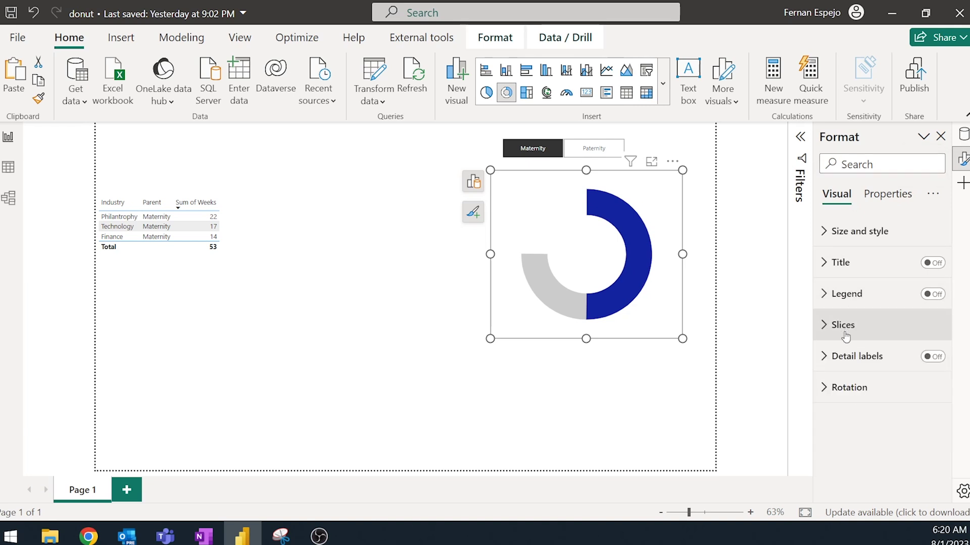
{"action": "left_click", "coordinate": [851, 338]}
{"action": "scroll", "coordinate": [868, 384], "scroll_direction": "down", "scroll_amount": 2}
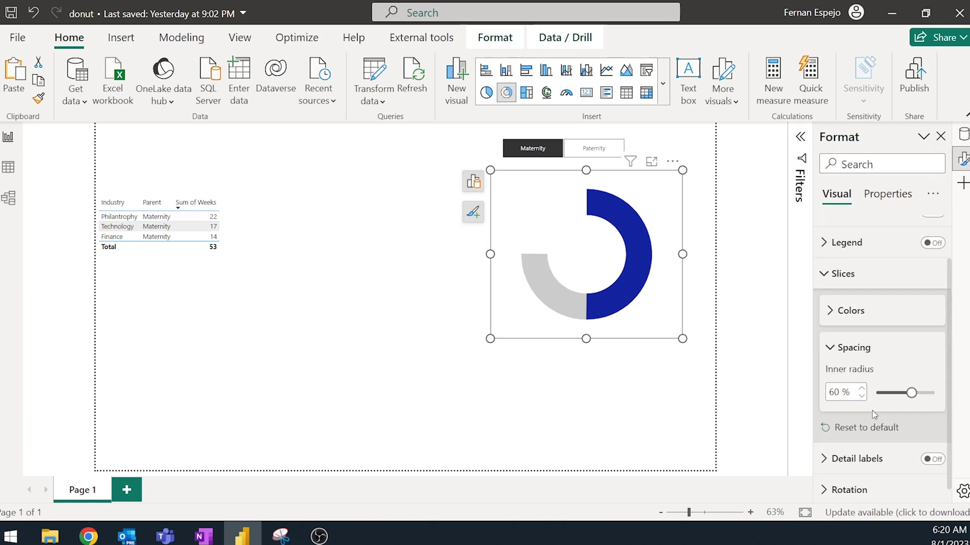
{"action": "type", "text": "80"}
{"action": "left_click", "coordinate": [616, 394]}
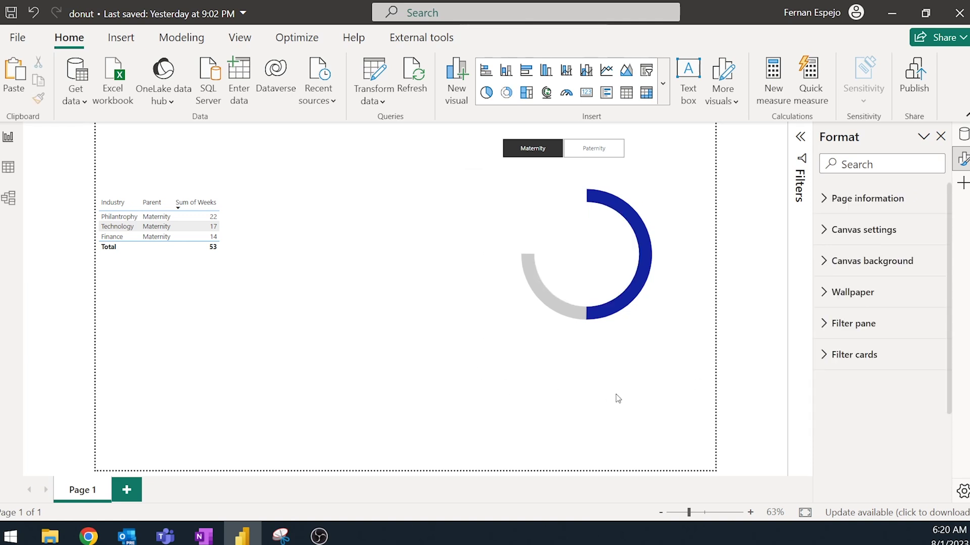
{"action": "left_click", "coordinate": [645, 331]}
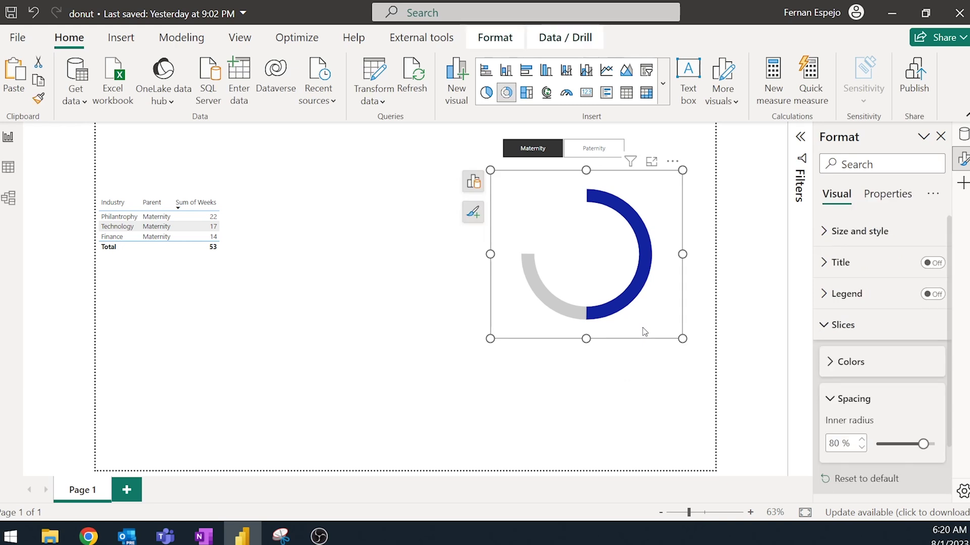
Filter the donut to the Philanthropy industry and collapse the Filters pane
{"action": "left_click", "coordinate": [800, 137]}
{"action": "left_click", "coordinate": [731, 394]}
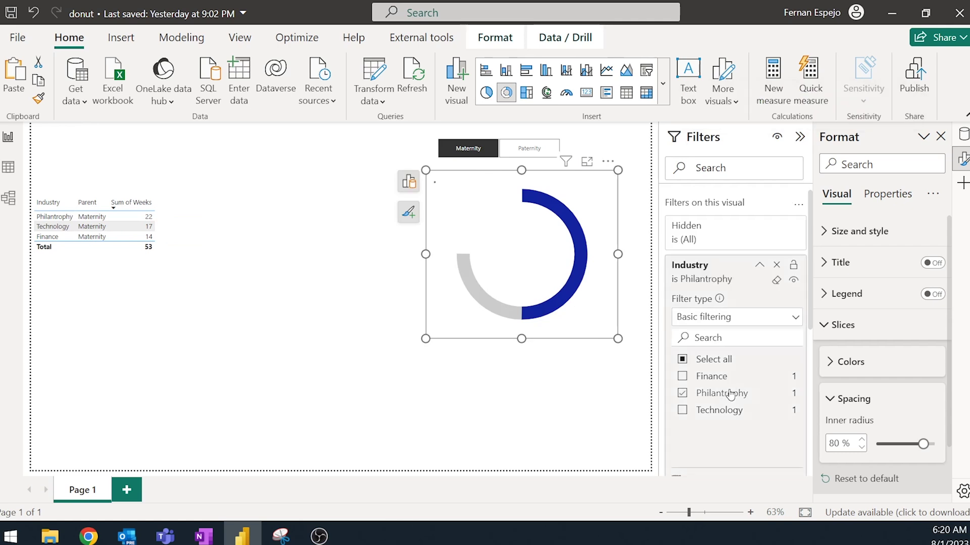
{"action": "left_click", "coordinate": [800, 137]}
{"action": "left_click", "coordinate": [637, 358]}
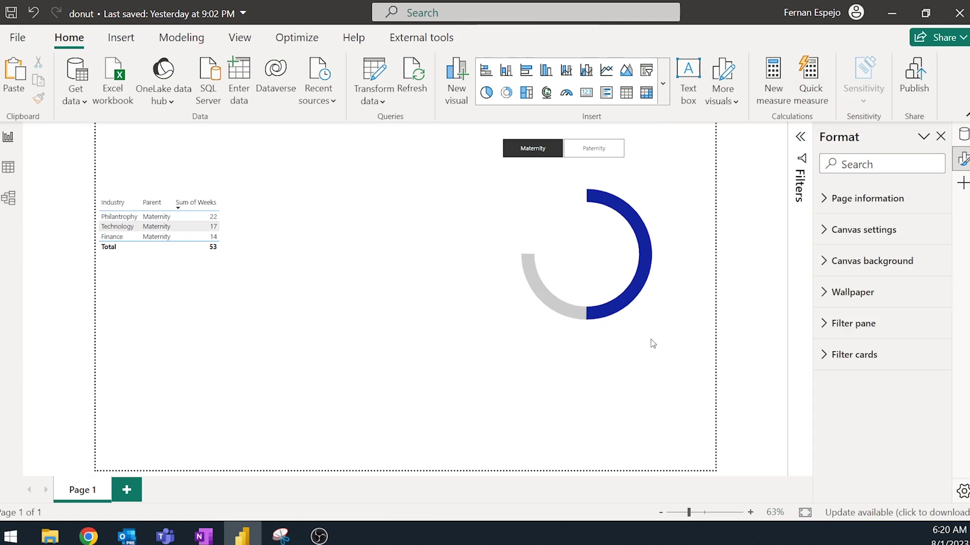
{"action": "left_click", "coordinate": [652, 337]}
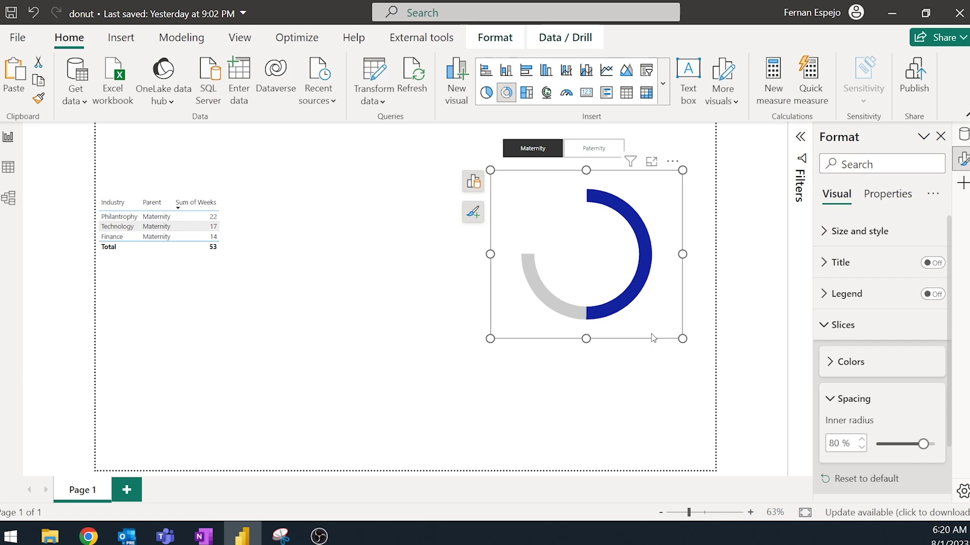
Duplicate the Philanthropy donut below the original and turn its background off
{"action": "left_click_drag", "start_coordinate": [651, 334], "coordinate": [574, 424]}
{"action": "left_click", "coordinate": [874, 230]}
{"action": "scroll", "coordinate": [893, 358], "scroll_direction": "down", "scroll_amount": 5}
{"action": "left_click", "coordinate": [926, 302]}
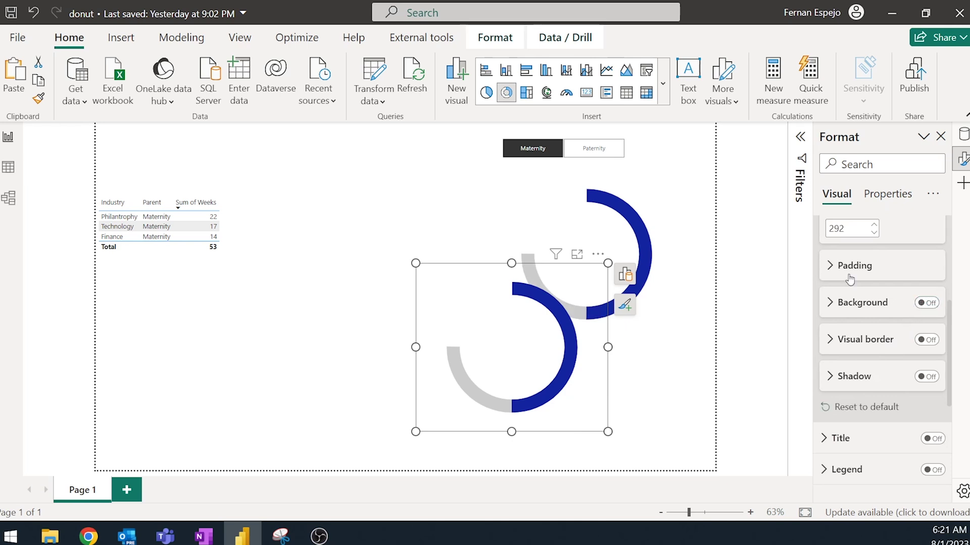
Colour the copy's Max of Weeks slice purple and layer it over the original donut
{"action": "scroll", "coordinate": [859, 392], "scroll_direction": "down", "scroll_amount": 5}
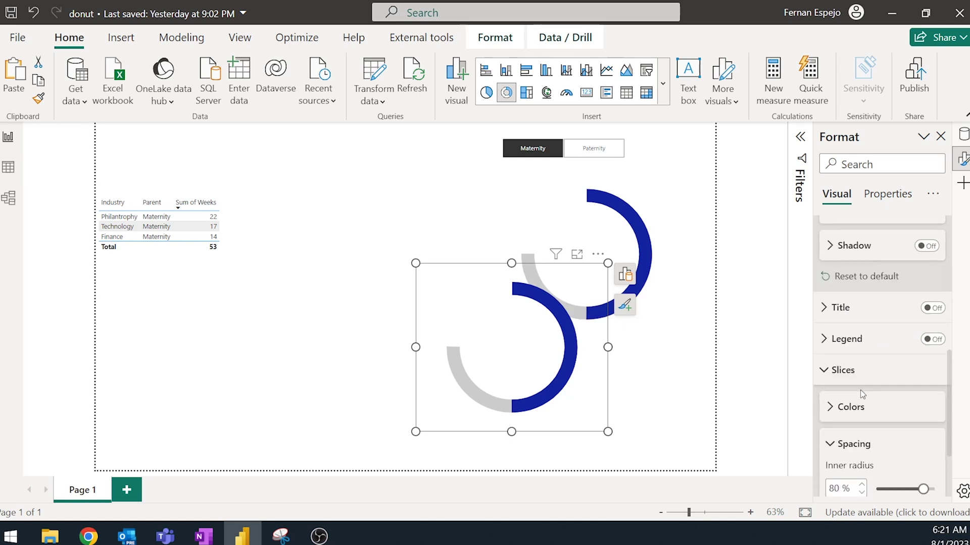
{"action": "left_click", "coordinate": [853, 312]}
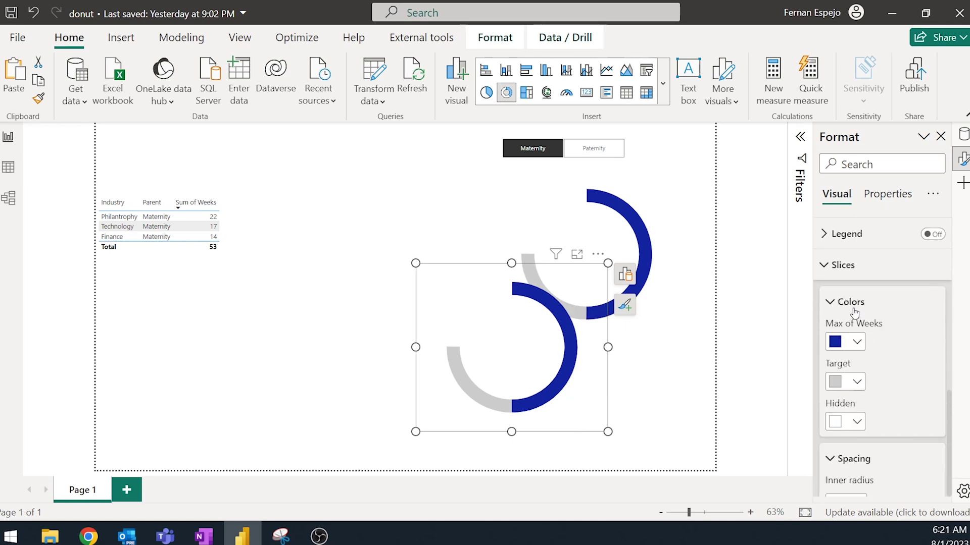
{"action": "left_click", "coordinate": [856, 343]}
{"action": "left_click", "coordinate": [856, 97]}
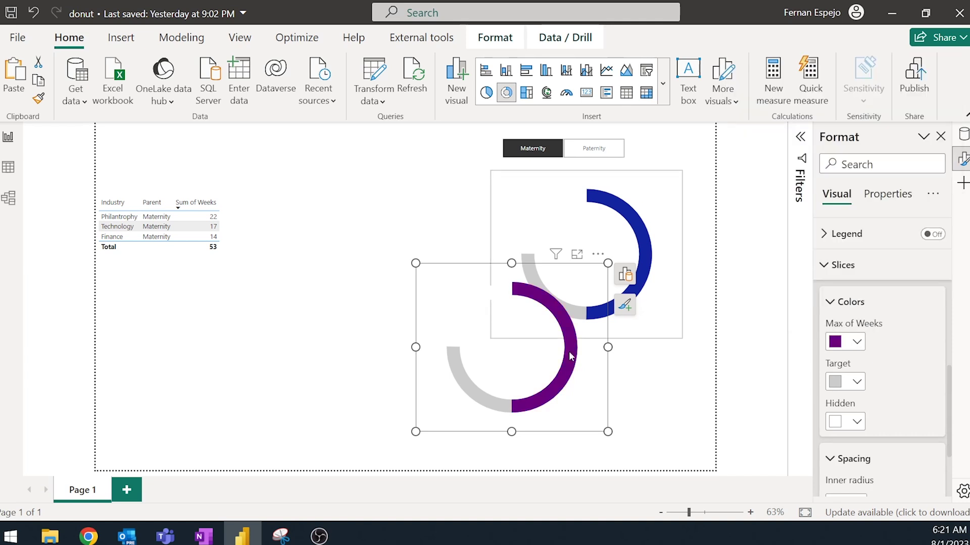
{"action": "left_click_drag", "start_coordinate": [537, 369], "coordinate": [588, 284]}
{"action": "left_click", "coordinate": [800, 137]}
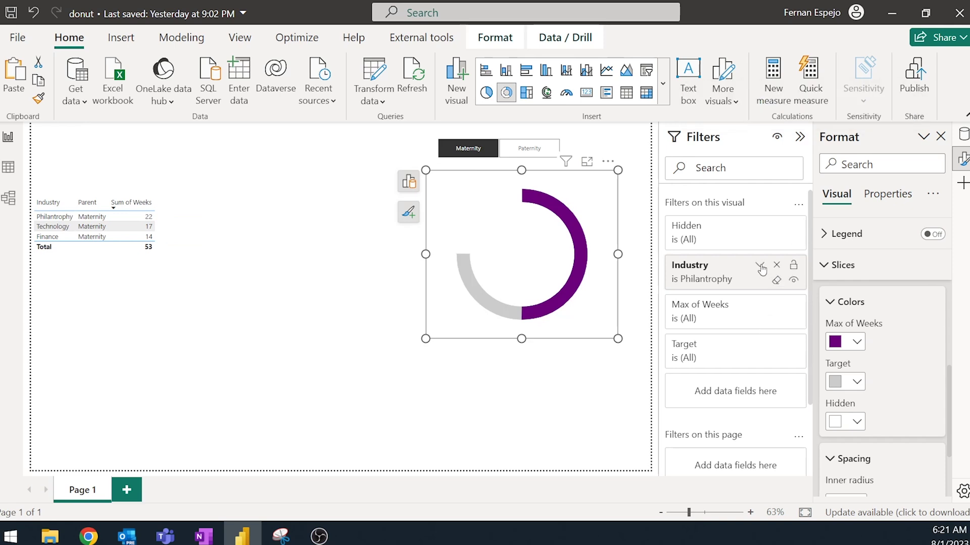
Change the purple donut's Industry filter from Philanthropy to Technology
{"action": "left_click", "coordinate": [760, 267]}
{"action": "left_click", "coordinate": [716, 399]}
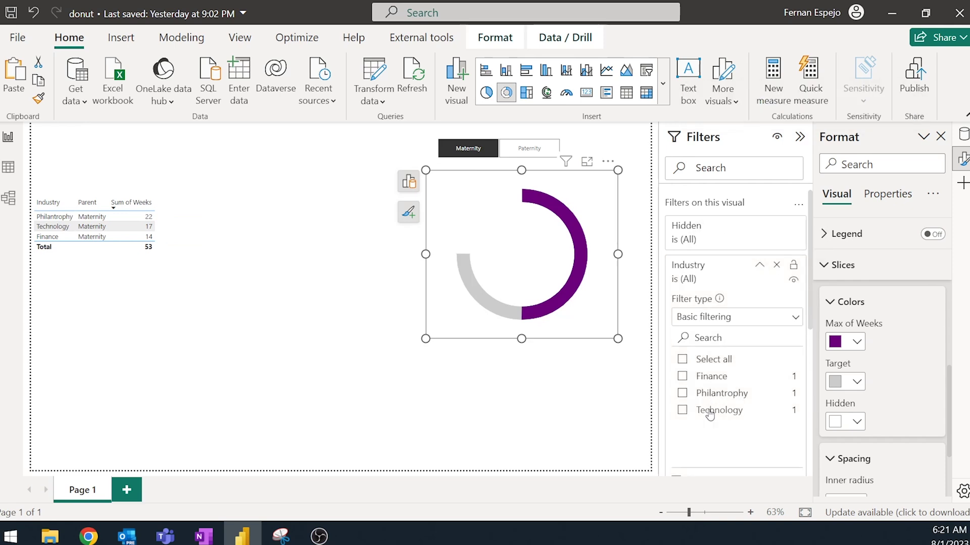
{"action": "left_click", "coordinate": [711, 410]}
Shrink the purple Technology donut and align it concentrically inside the blue ring
{"action": "left_click_drag", "start_coordinate": [610, 338], "coordinate": [569, 316]}
{"action": "left_click_drag", "start_coordinate": [472, 237], "coordinate": [494, 247]}
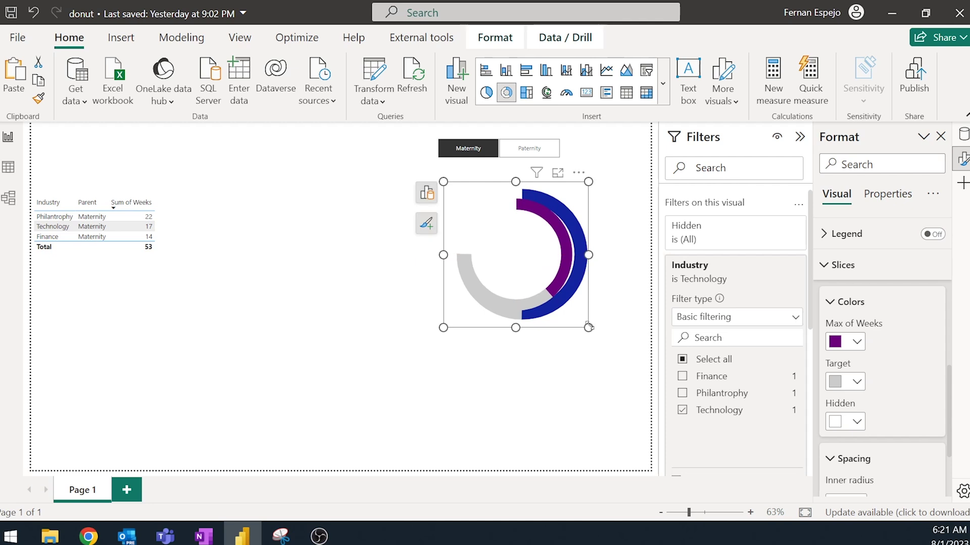
{"action": "left_click_drag", "start_coordinate": [588, 327], "coordinate": [580, 314]}
{"action": "left_click_drag", "start_coordinate": [498, 266], "coordinate": [507, 267]}
{"action": "mouse_move", "coordinate": [593, 322]}
{"action": "left_mouse_down"}
{"action": "mouse_move", "coordinate": [572, 307]}
{"action": "mouse_move", "coordinate": [576, 314]}
{"action": "left_mouse_up"}
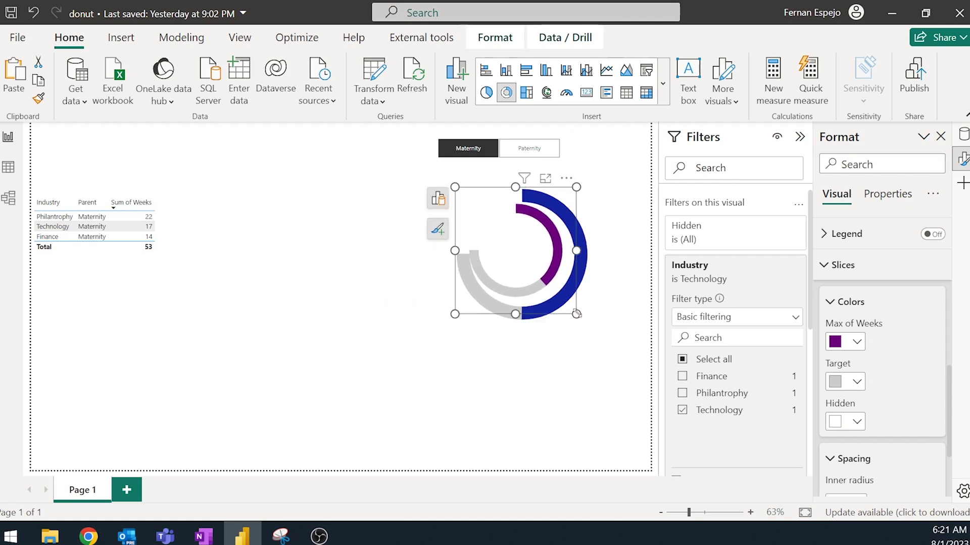
{"action": "left_click_drag", "start_coordinate": [534, 284], "coordinate": [539, 288]}
{"action": "left_click", "coordinate": [510, 403]}
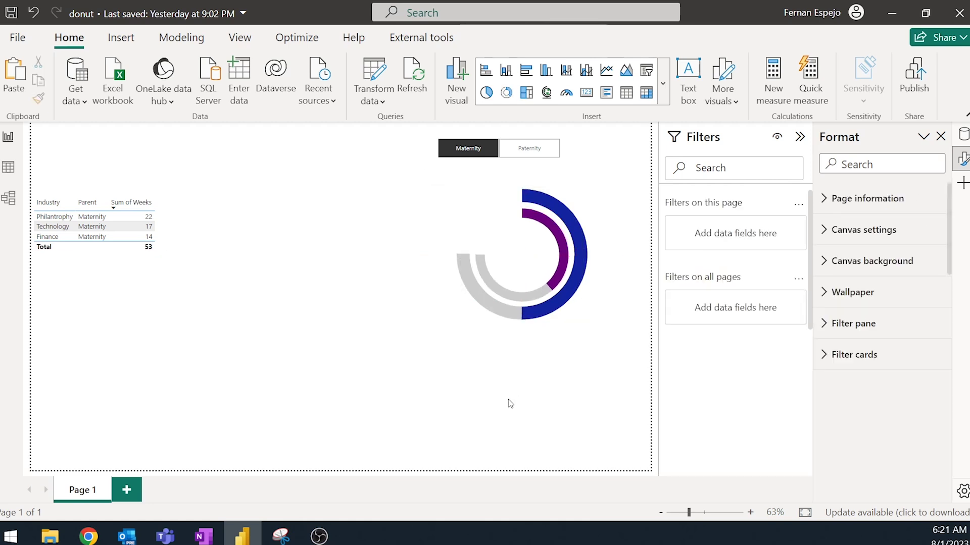
Place a copy of the purple donut below the nested rings
{"action": "left_click", "coordinate": [516, 272]}
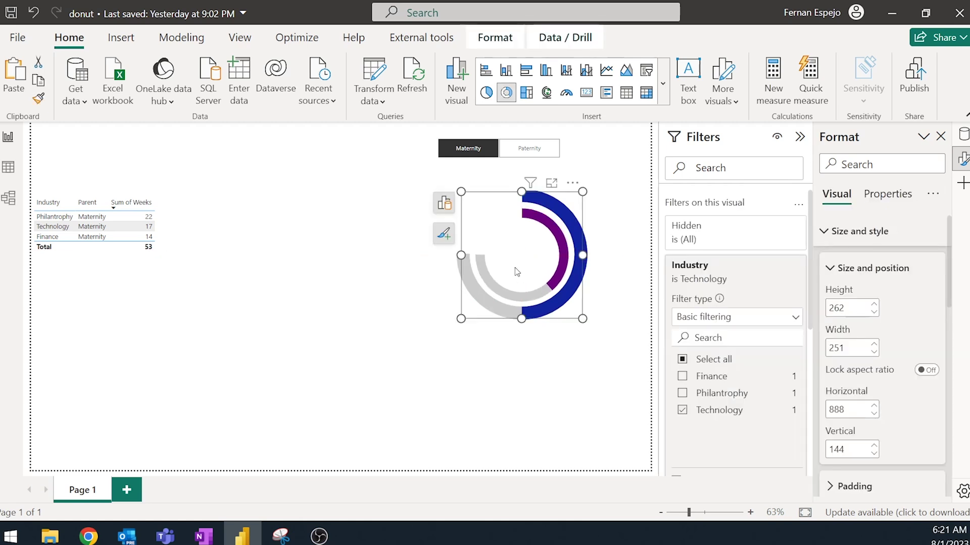
{"action": "left_click_drag", "start_coordinate": [540, 278], "coordinate": [494, 387]}
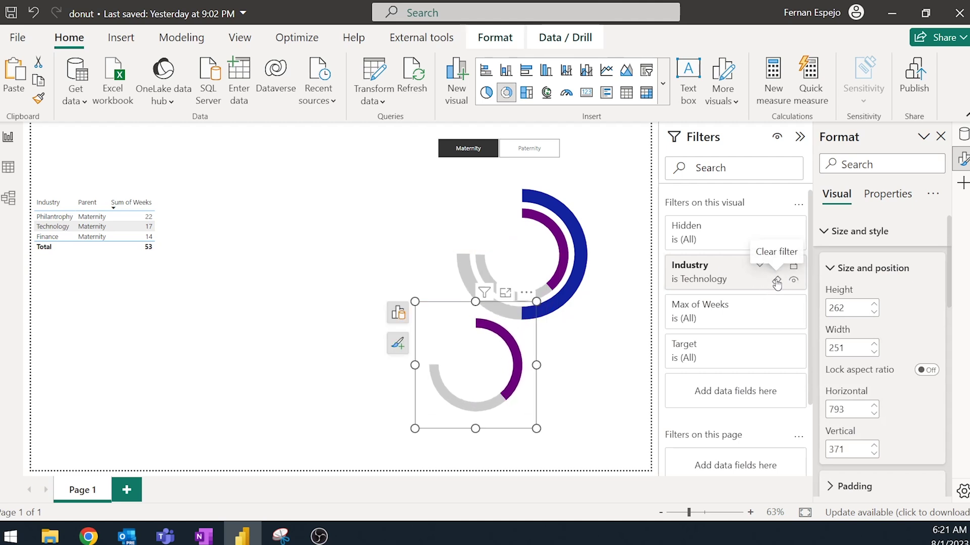
{"action": "left_click", "coordinate": [759, 266]}
Filter the new copy to Finance and colour its Max of Weeks slice yellow
{"action": "left_click", "coordinate": [718, 409]}
{"action": "left_click", "coordinate": [713, 385]}
{"action": "scroll", "coordinate": [877, 443], "scroll_direction": "down", "scroll_amount": 3}
{"action": "scroll", "coordinate": [877, 443], "scroll_direction": "up", "scroll_amount": 3}
{"action": "left_click", "coordinate": [860, 232]}
{"action": "scroll", "coordinate": [881, 354], "scroll_direction": "down", "scroll_amount": 2}
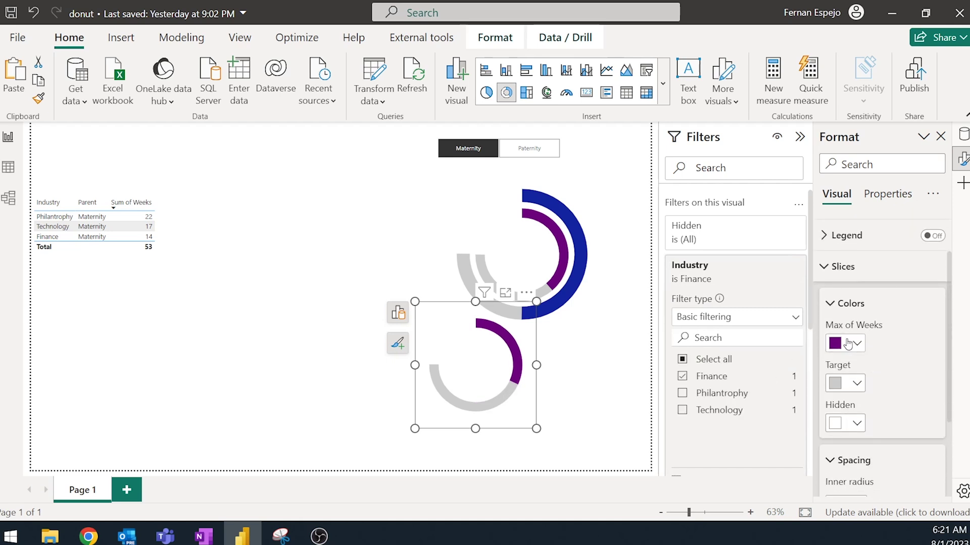
{"action": "left_click", "coordinate": [849, 342]}
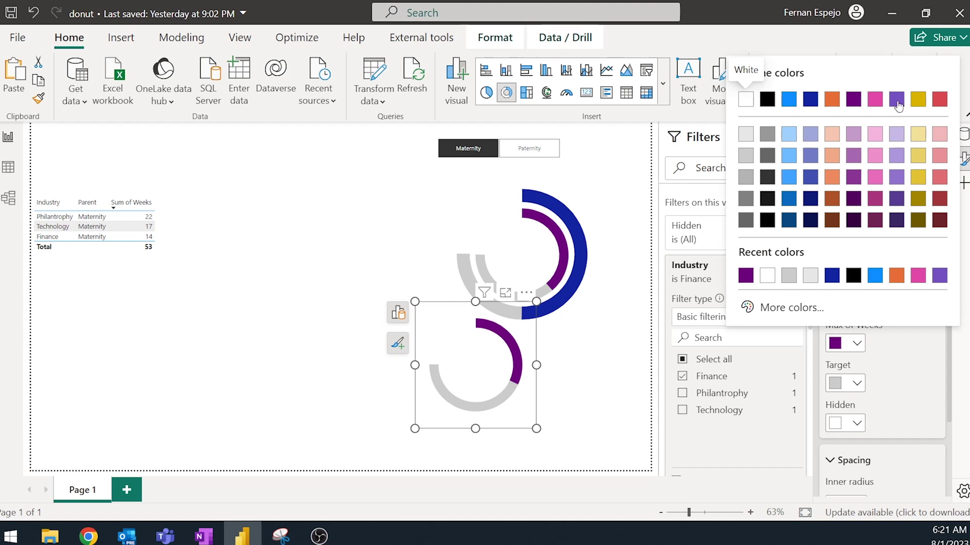
{"action": "left_click", "coordinate": [917, 101]}
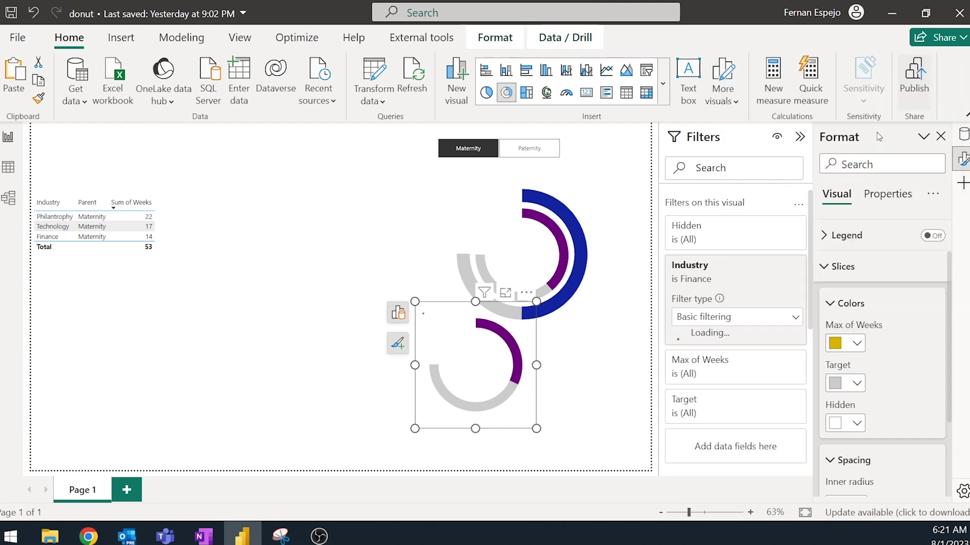
Move the yellow Finance donut onto the chart, shrinking it into the innermost ring
{"action": "left_click_drag", "start_coordinate": [489, 377], "coordinate": [534, 269]}
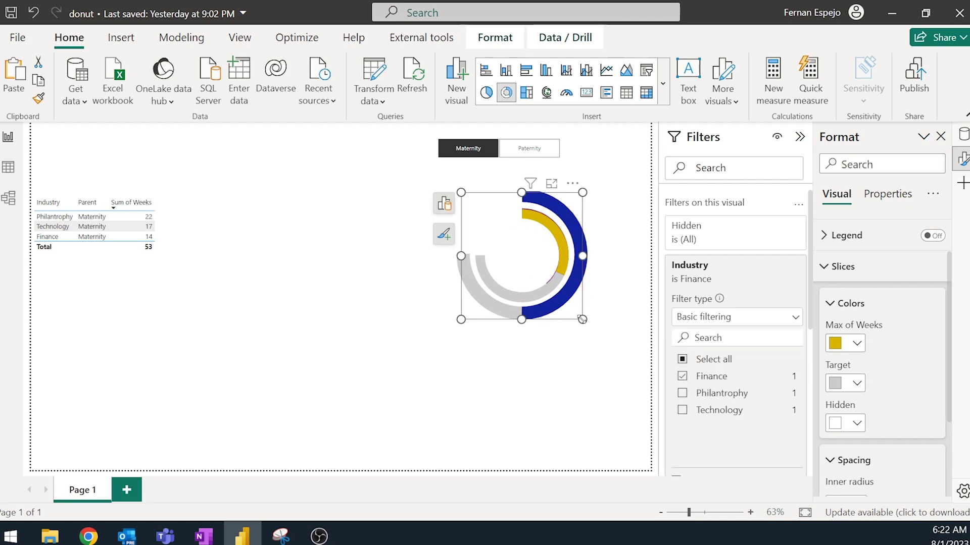
{"action": "left_click_drag", "start_coordinate": [582, 319], "coordinate": [560, 295]}
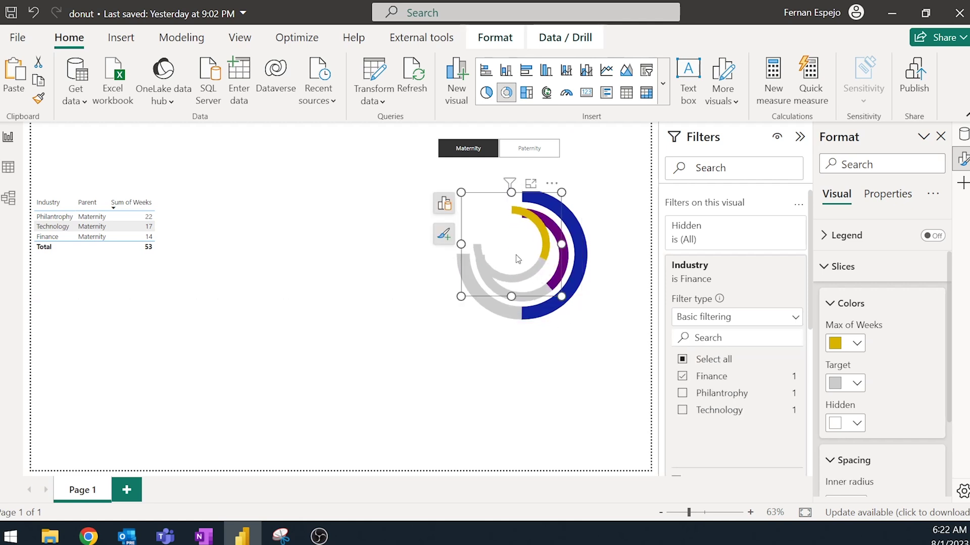
{"action": "left_click_drag", "start_coordinate": [512, 251], "coordinate": [522, 259]}
{"action": "left_click_drag", "start_coordinate": [571, 308], "coordinate": [562, 296]}
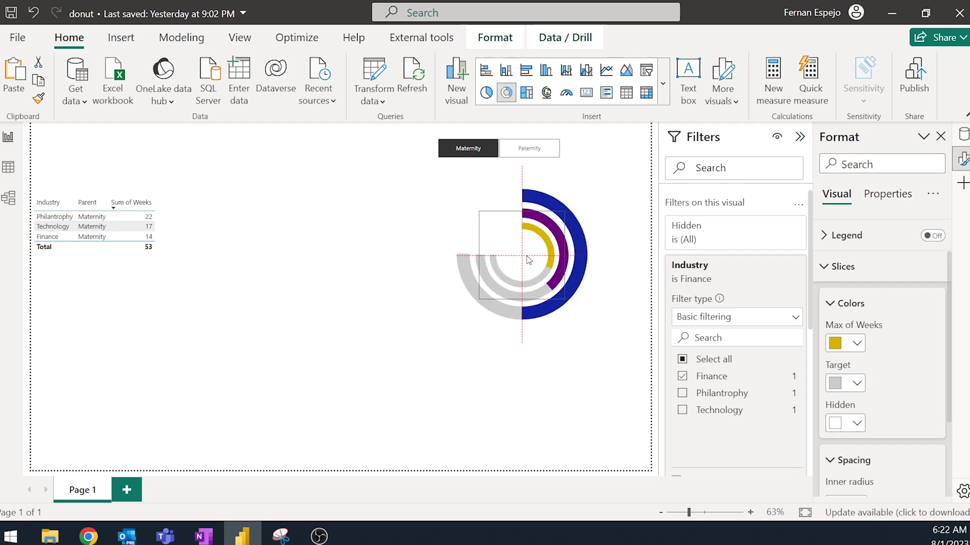
{"action": "left_click", "coordinate": [529, 391]}
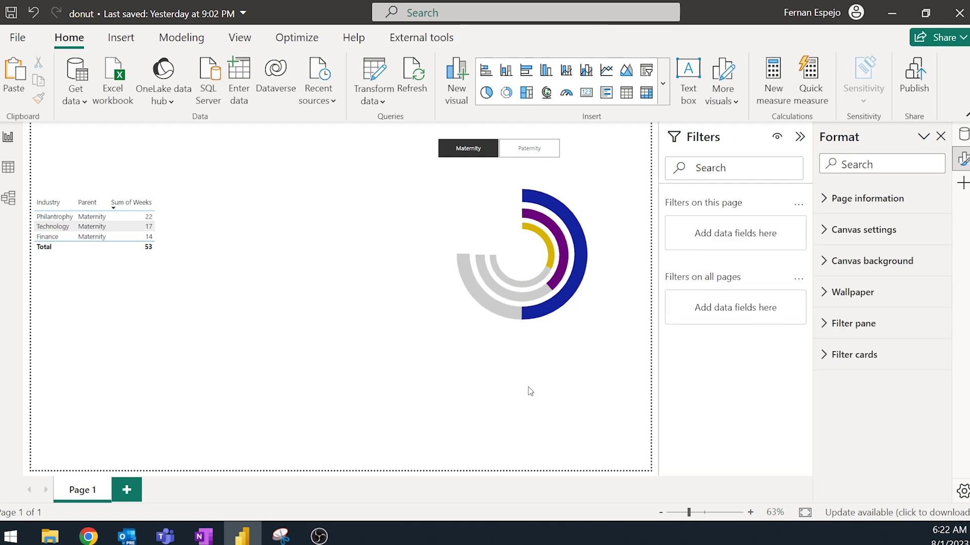
Switch the ribbon to the Insert tab
{"action": "left_click", "coordinate": [125, 39]}
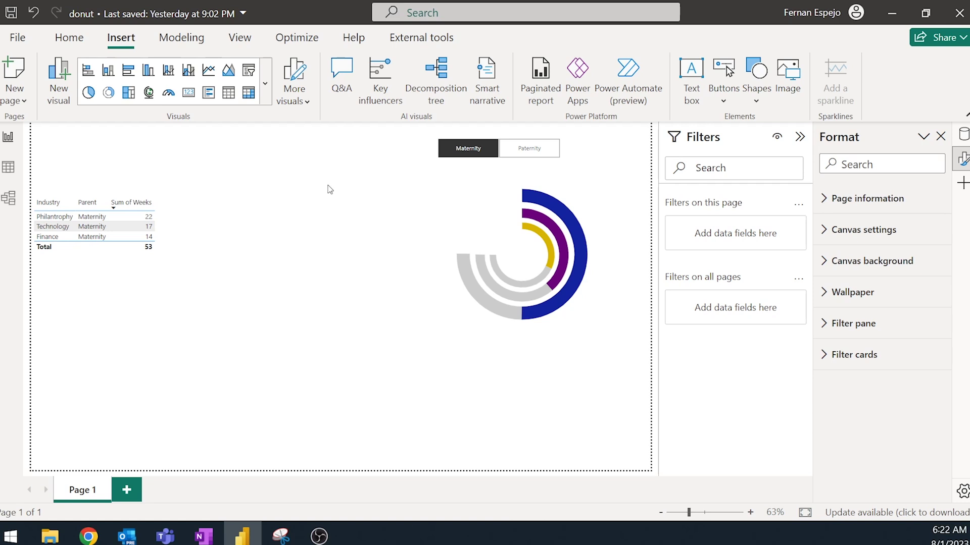
{"action": "left_click", "coordinate": [528, 149]}
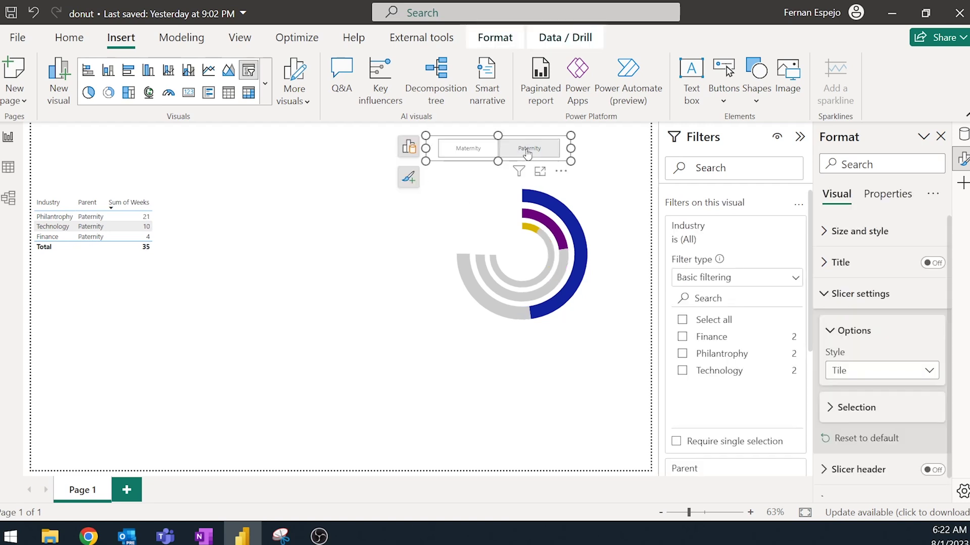
{"action": "left_click", "coordinate": [406, 257]}
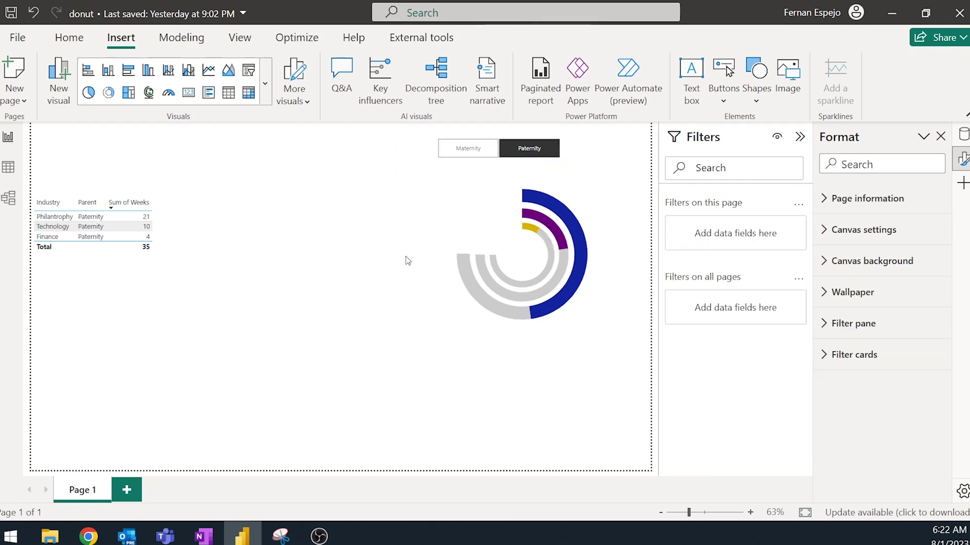
{"action": "left_click", "coordinate": [461, 159]}
{"action": "left_click", "coordinate": [347, 211]}
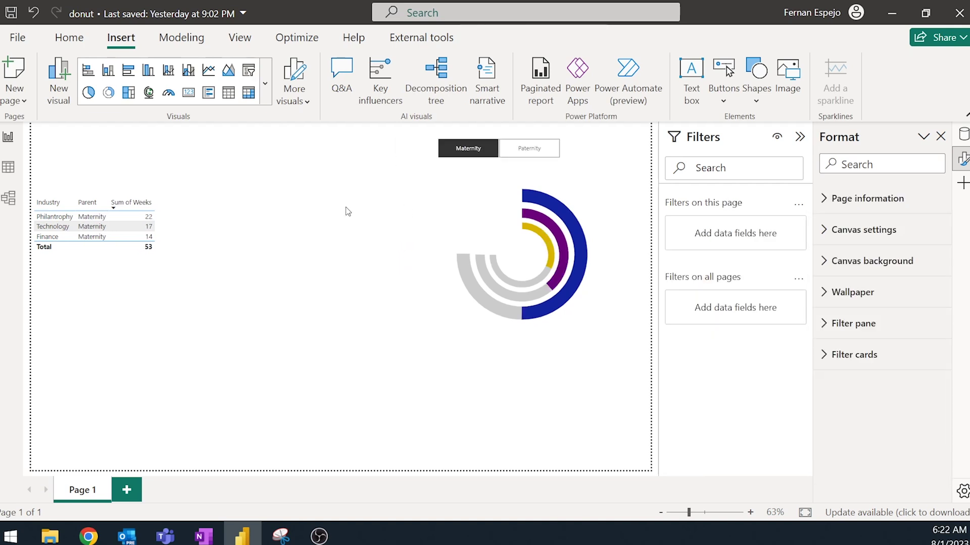